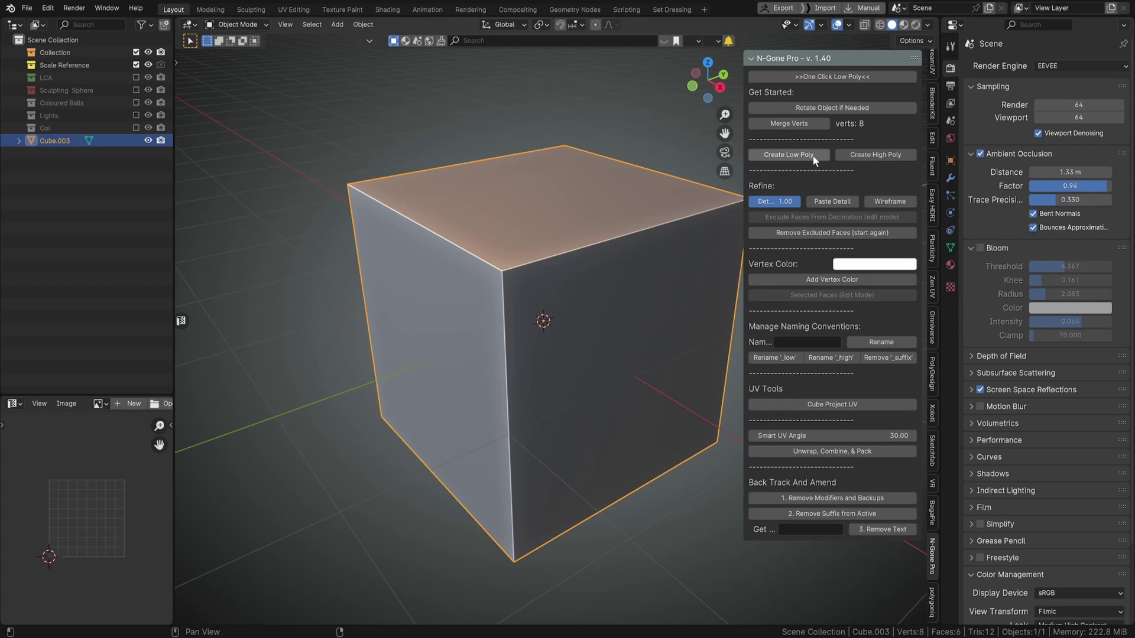
Step: Delete the default cube so the Blender scene is empty
{"action": "middle_click_drag", "start_coordinate": [533, 226], "coordinate": [572, 241]}
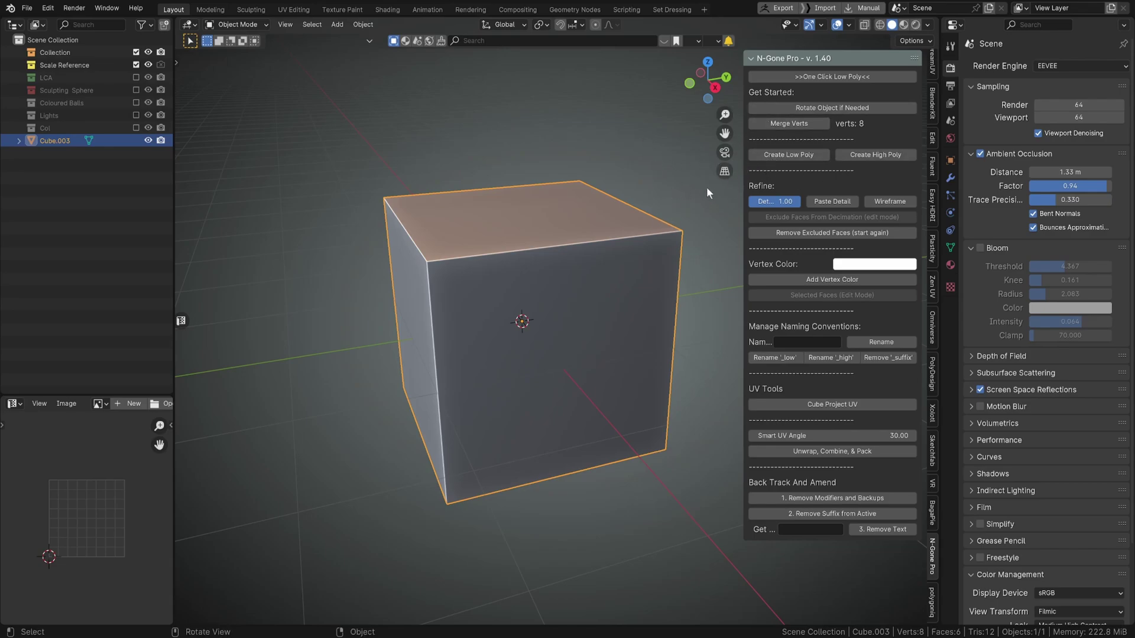
{"action": "key", "text": "x"}
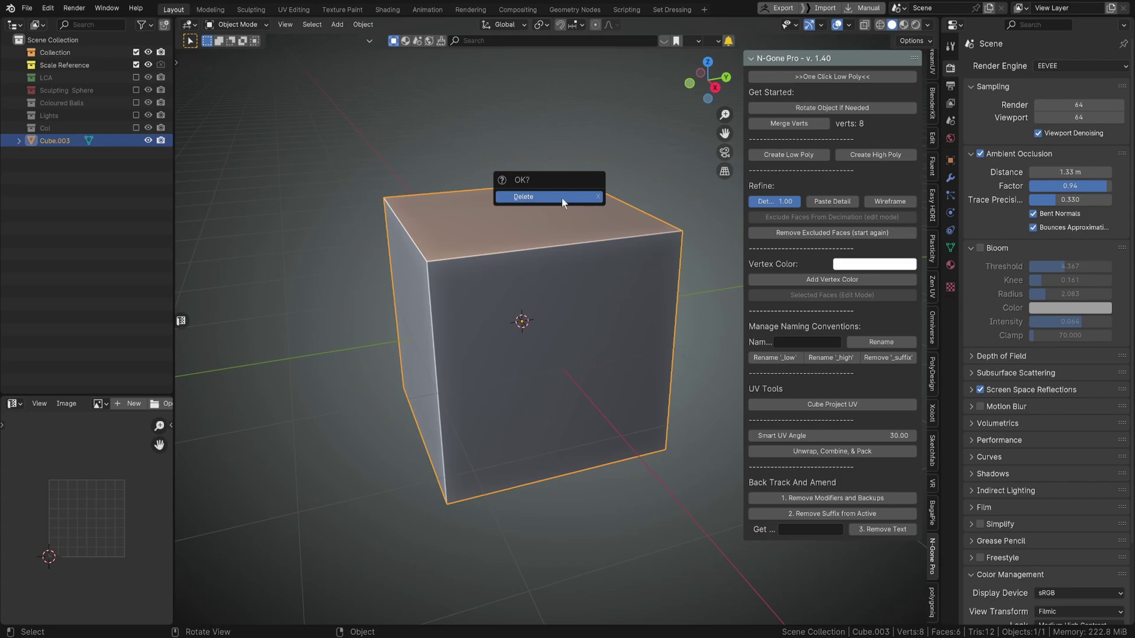
{"action": "key", "text": "x"}
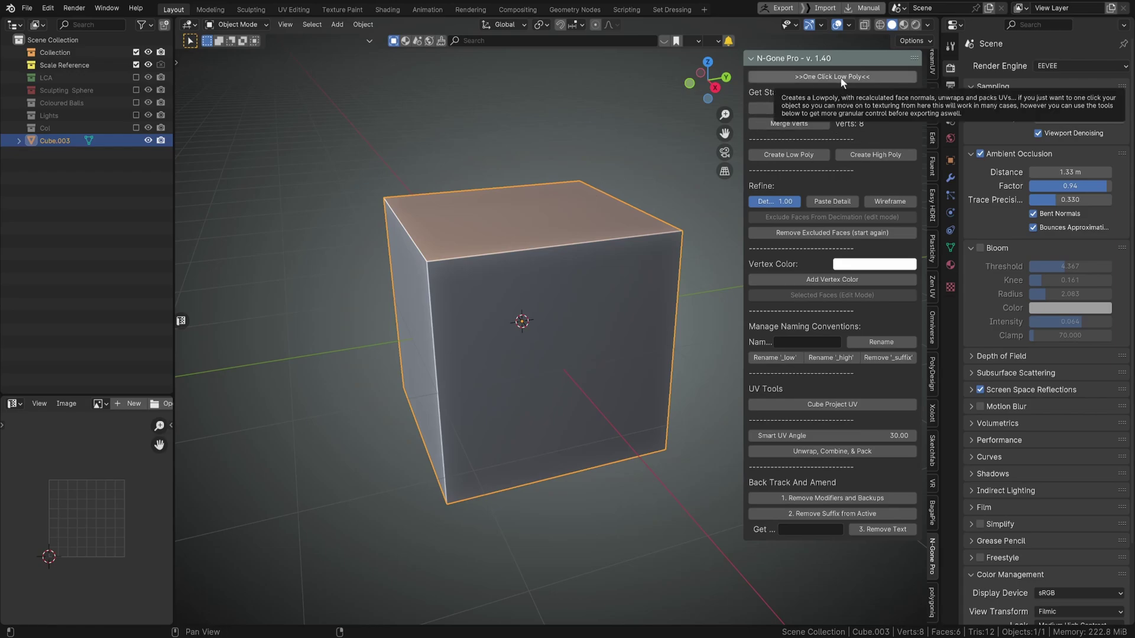
{"action": "key", "text": "x"}
{"action": "left_click", "coordinate": [508, 217]}
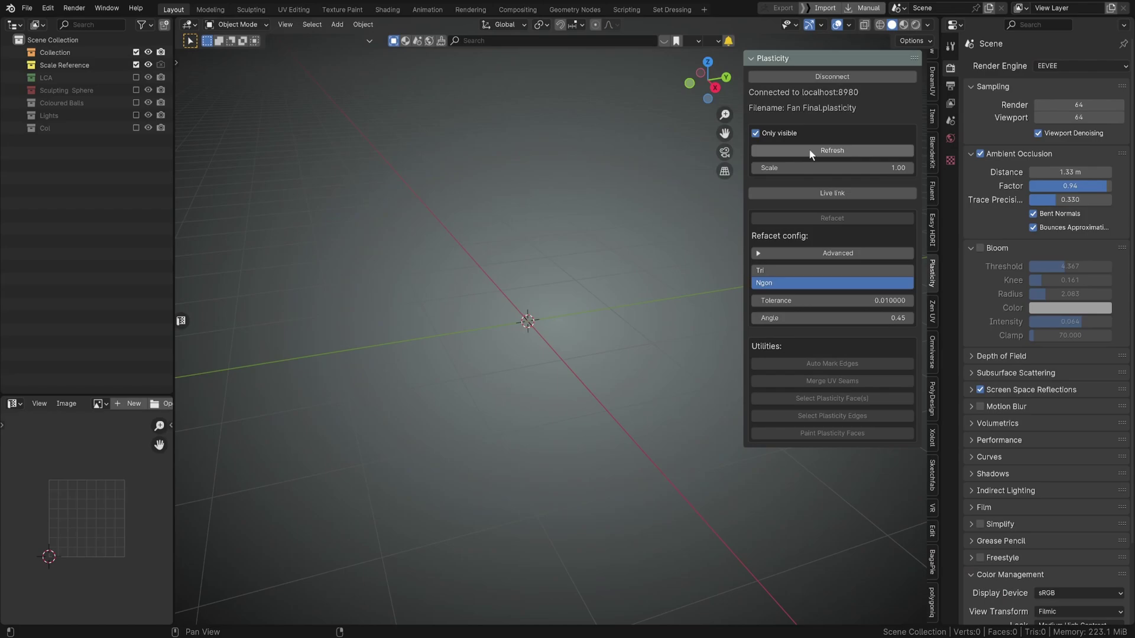
Step: Refresh the Plasticity panel to import the fan model and bring it into view
{"action": "left_click", "coordinate": [809, 151]}
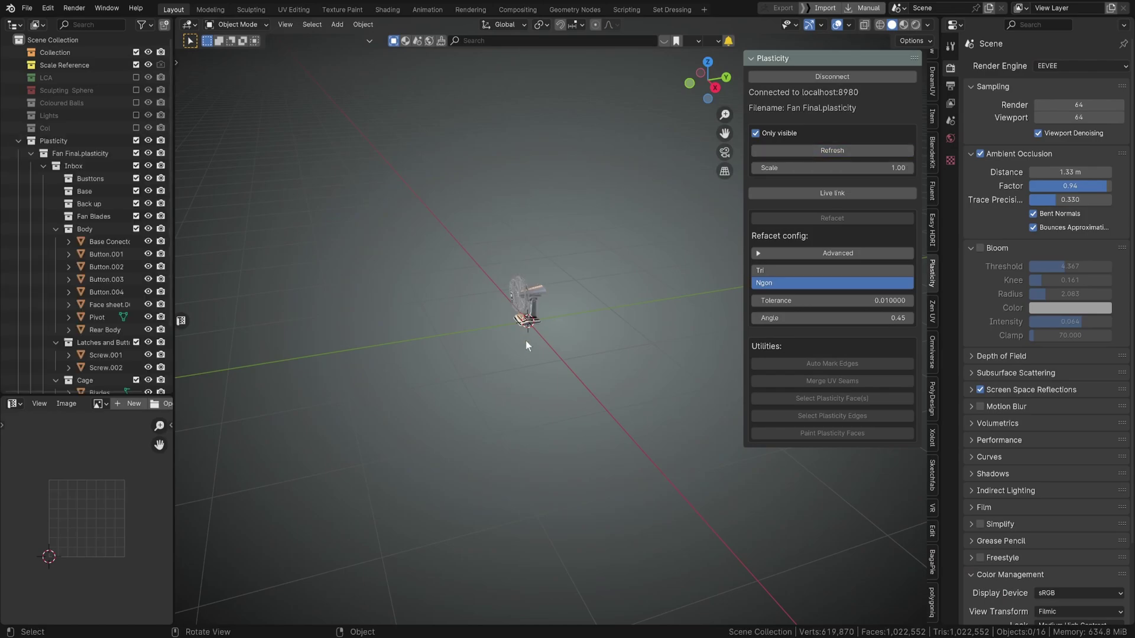
{"action": "scroll", "coordinate": [523, 331], "scroll_direction": "up", "scroll_amount": 6}
{"action": "middle_click_drag", "start_coordinate": [519, 325], "coordinate": [577, 366], "text": "shift"}
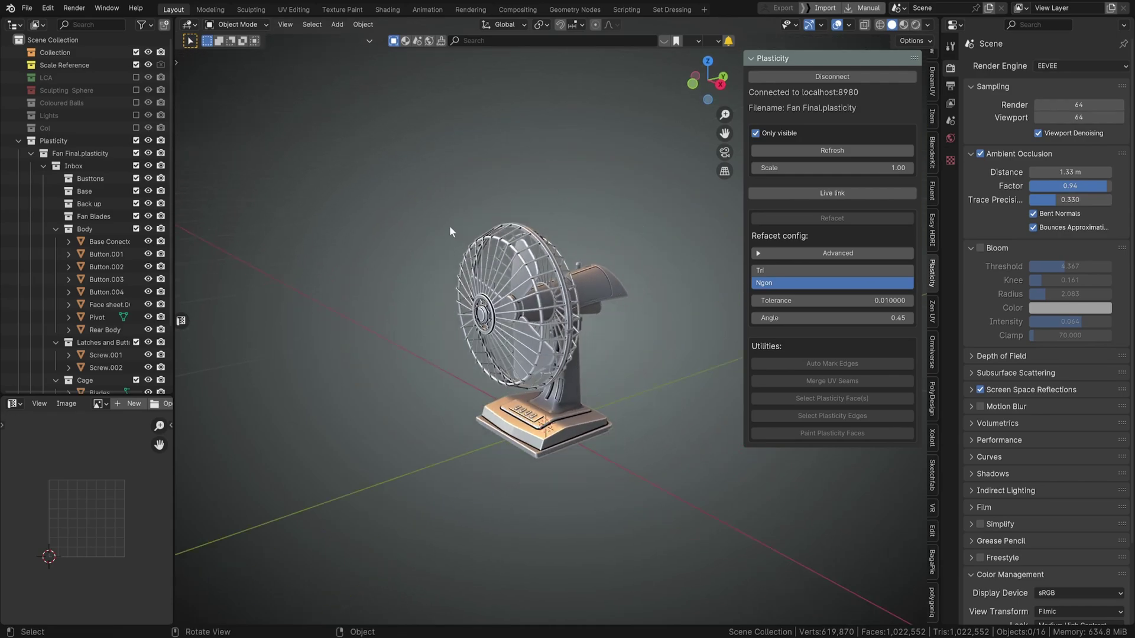
Step: Select all fan parts and refacet them down to 103,980 vertices
{"action": "left_click_drag", "start_coordinate": [404, 170], "coordinate": [702, 508]}
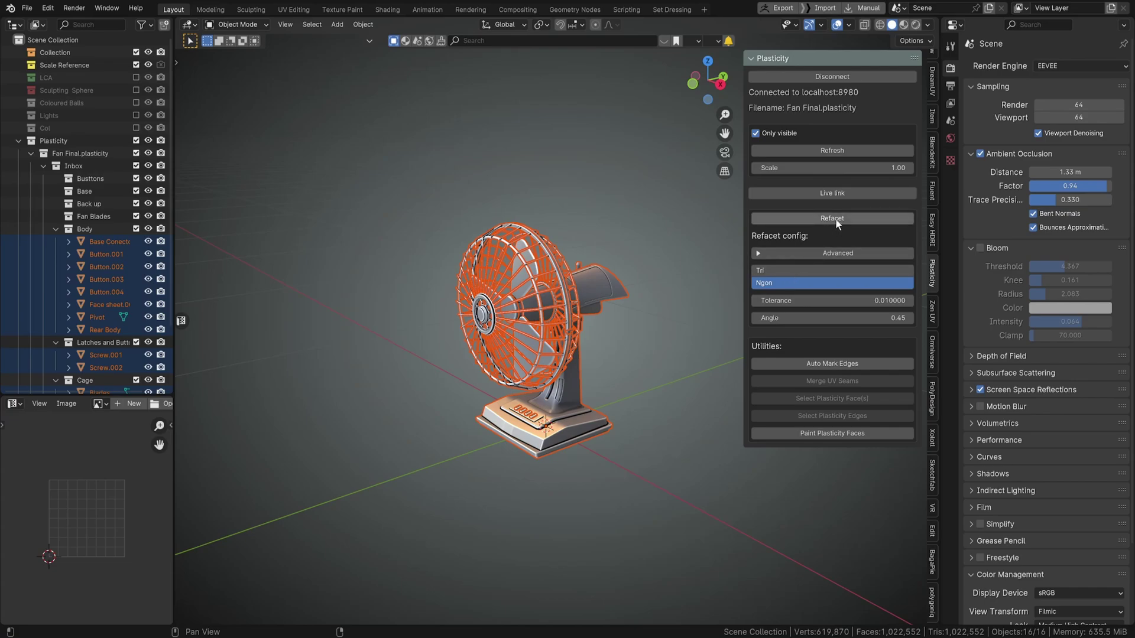
{"action": "left_click", "coordinate": [800, 218]}
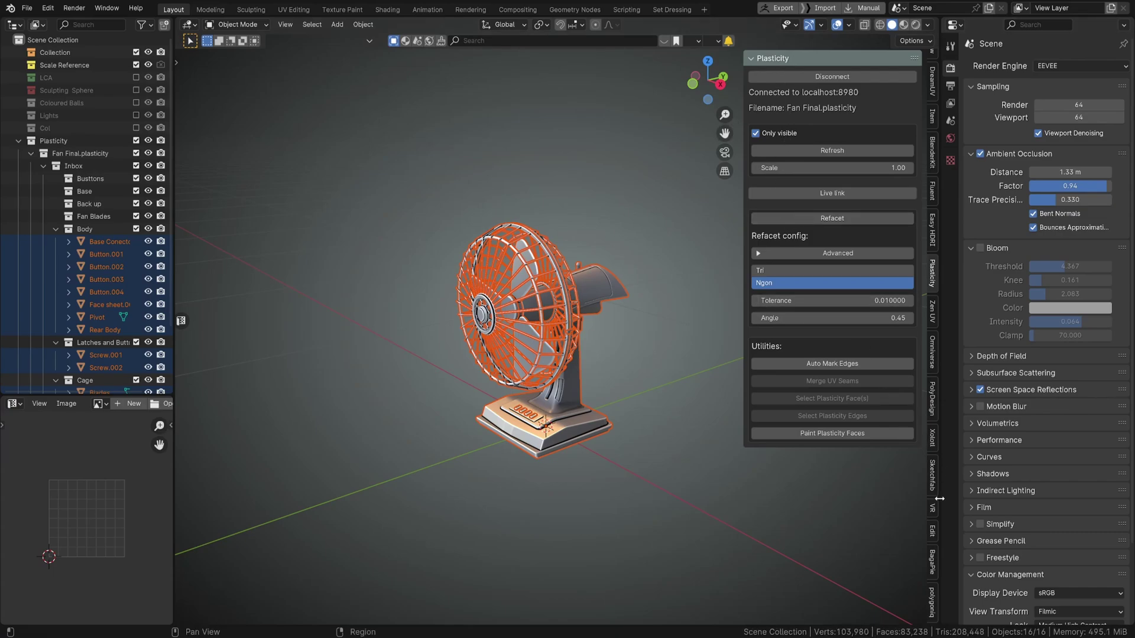
{"action": "scroll", "coordinate": [579, 388], "scroll_direction": "up", "scroll_amount": 3}
{"action": "scroll", "coordinate": [936, 473], "scroll_direction": "down", "scroll_amount": 3}
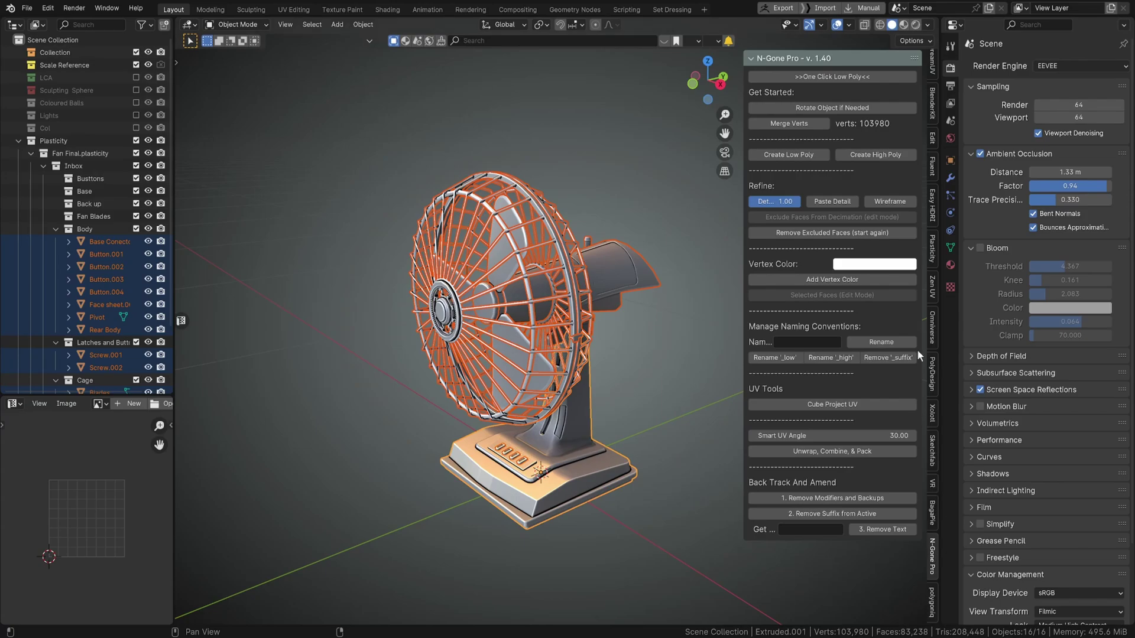
Step: Turn on the N-Gone Pro wireframe overlay and orbit around the fan to inspect it
{"action": "left_click", "coordinate": [904, 202]}
{"action": "middle_click_drag", "start_coordinate": [650, 331], "coordinate": [603, 444]}
{"action": "scroll", "coordinate": [634, 315], "scroll_direction": "up", "scroll_amount": 4}
{"action": "middle_click_drag", "start_coordinate": [634, 314], "coordinate": [698, 270]}
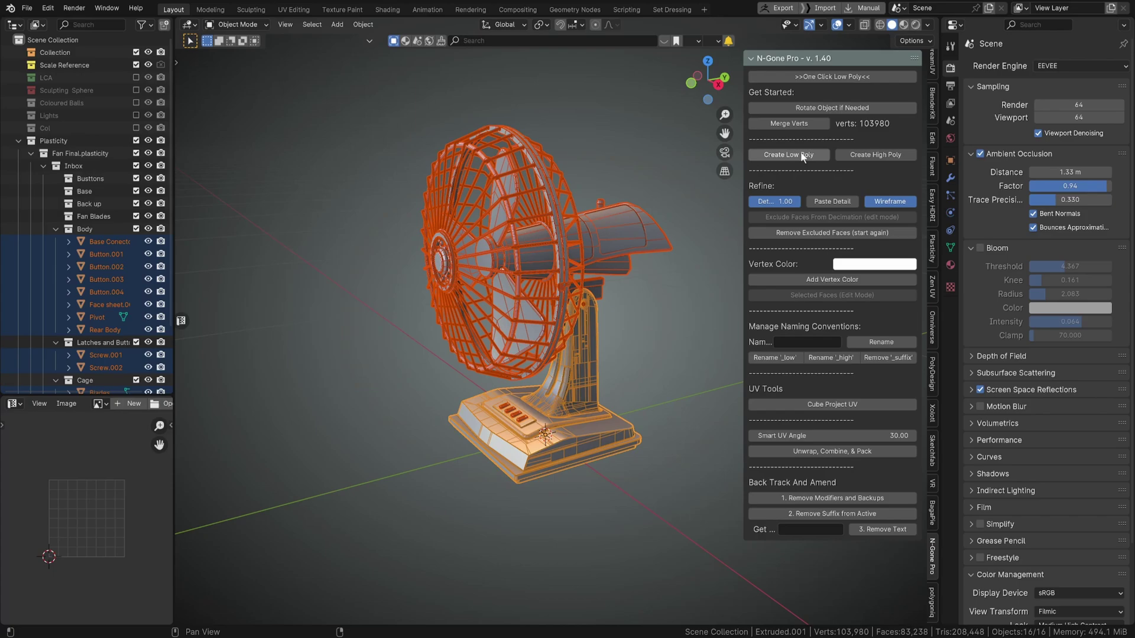
{"action": "mouse_move", "coordinate": [570, 253]}
{"action": "middle_mouse_down"}
{"action": "mouse_move", "coordinate": [473, 282]}
{"action": "mouse_move", "coordinate": [566, 255]}
{"action": "middle_mouse_up"}
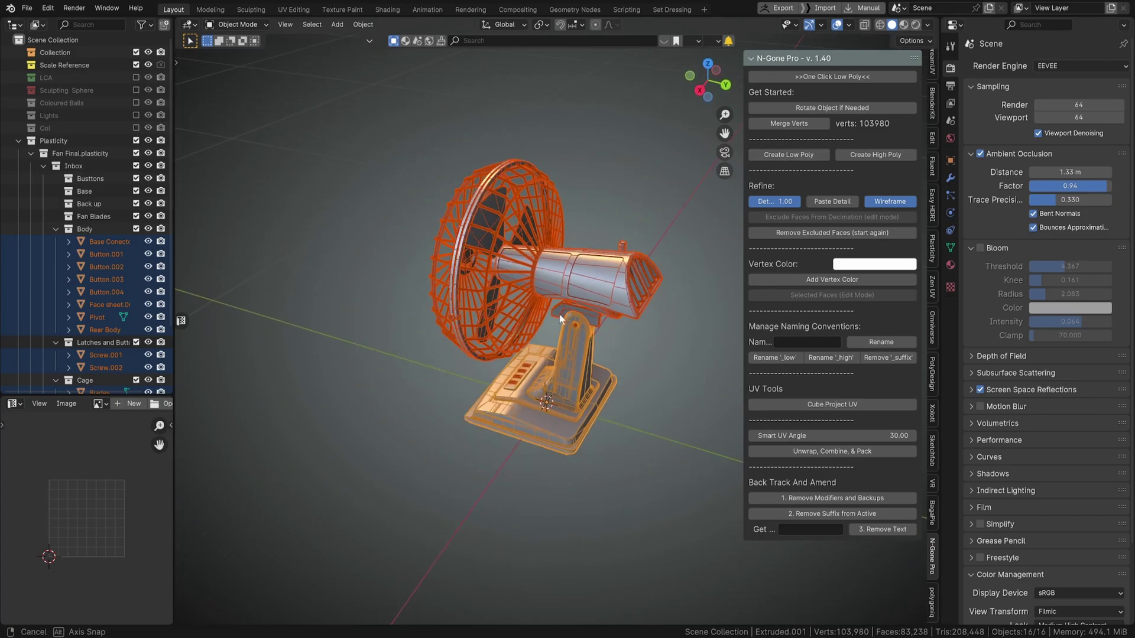
{"action": "middle_click_drag", "start_coordinate": [559, 313], "coordinate": [588, 326]}
{"action": "middle_click_drag", "start_coordinate": [569, 259], "coordinate": [663, 254]}
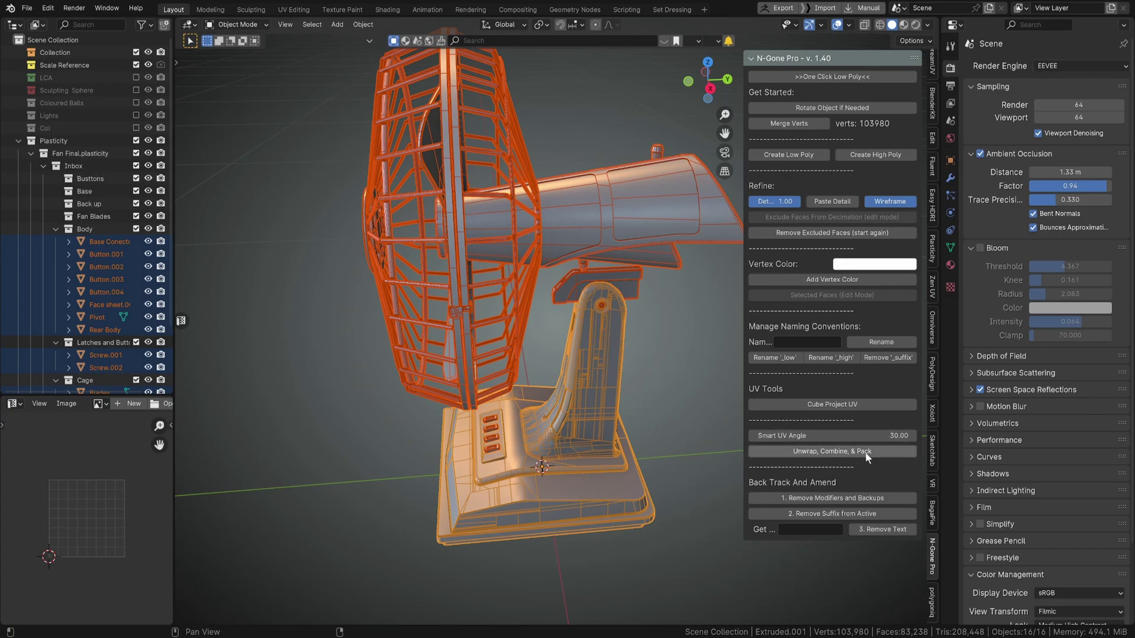
Step: Change the N-Gone Pro Smart UV Angle from 30 to 66
{"action": "left_click", "coordinate": [827, 435]}
{"action": "type", "text": "66"}
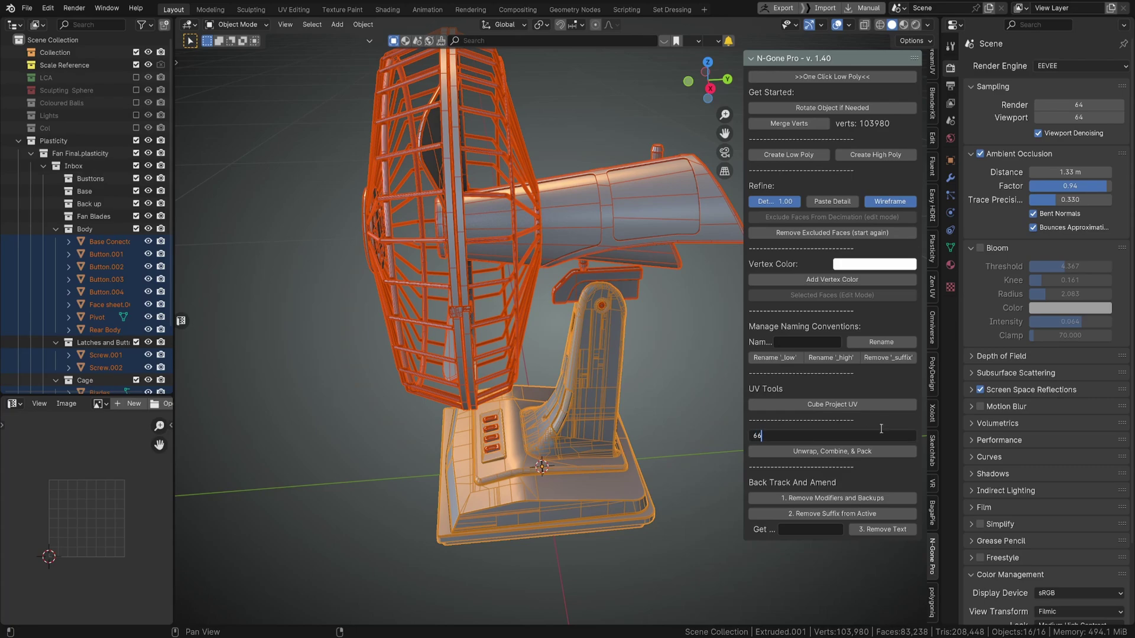
{"action": "key", "text": "Return"}
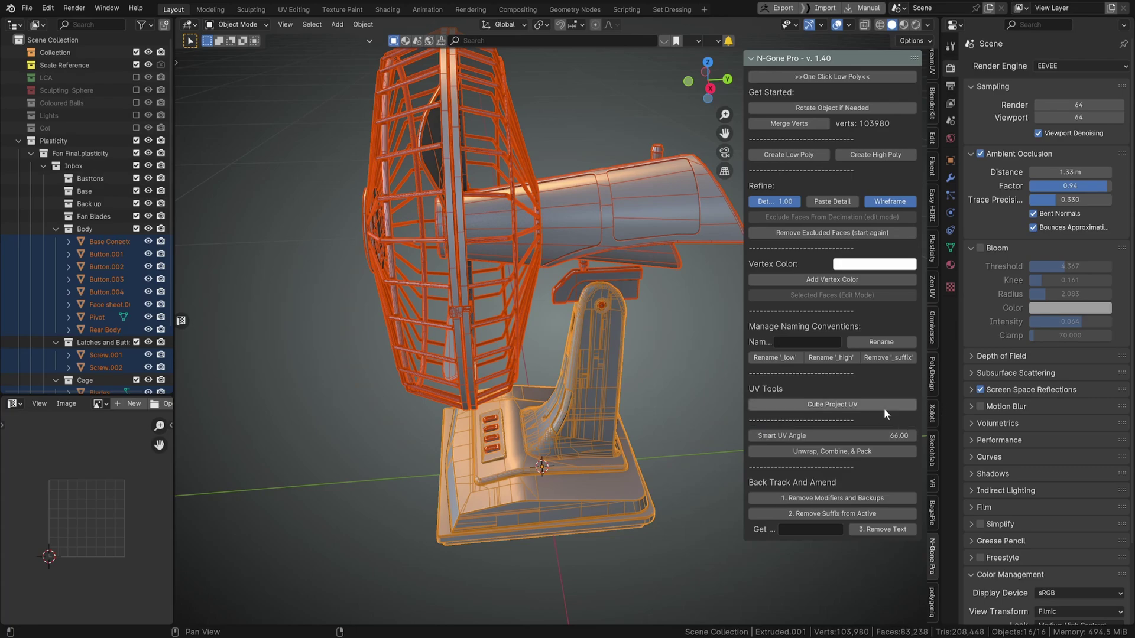
{"action": "scroll", "coordinate": [455, 308], "scroll_direction": "down", "scroll_amount": 2}
{"action": "middle_click_drag", "start_coordinate": [455, 309], "coordinate": [476, 309]}
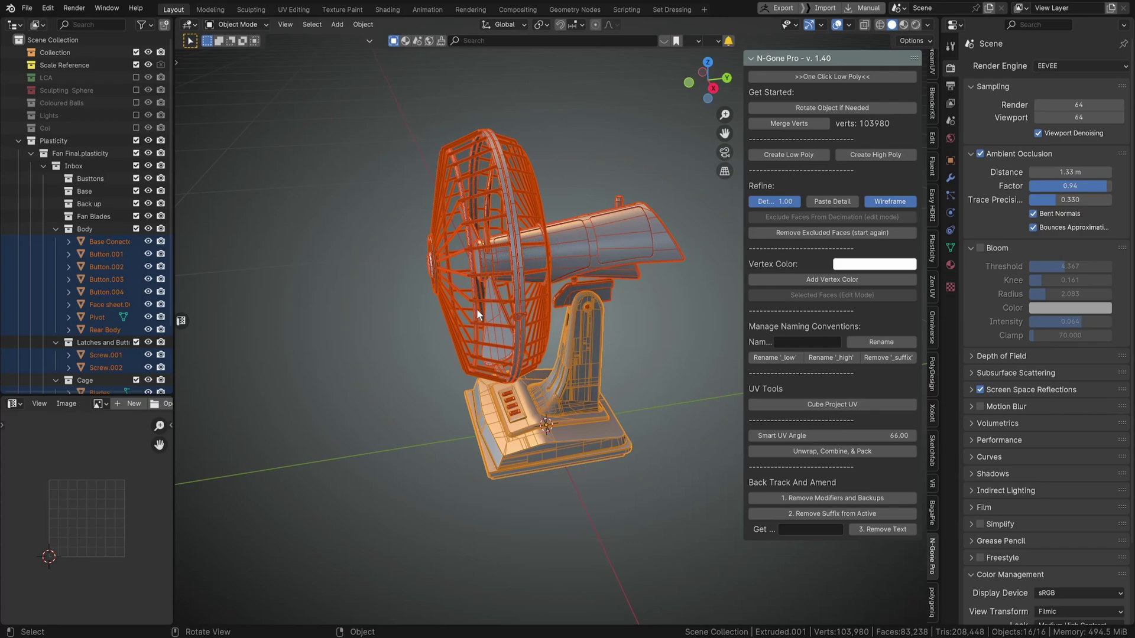
{"action": "scroll", "coordinate": [692, 239], "scroll_direction": "up", "scroll_amount": 1}
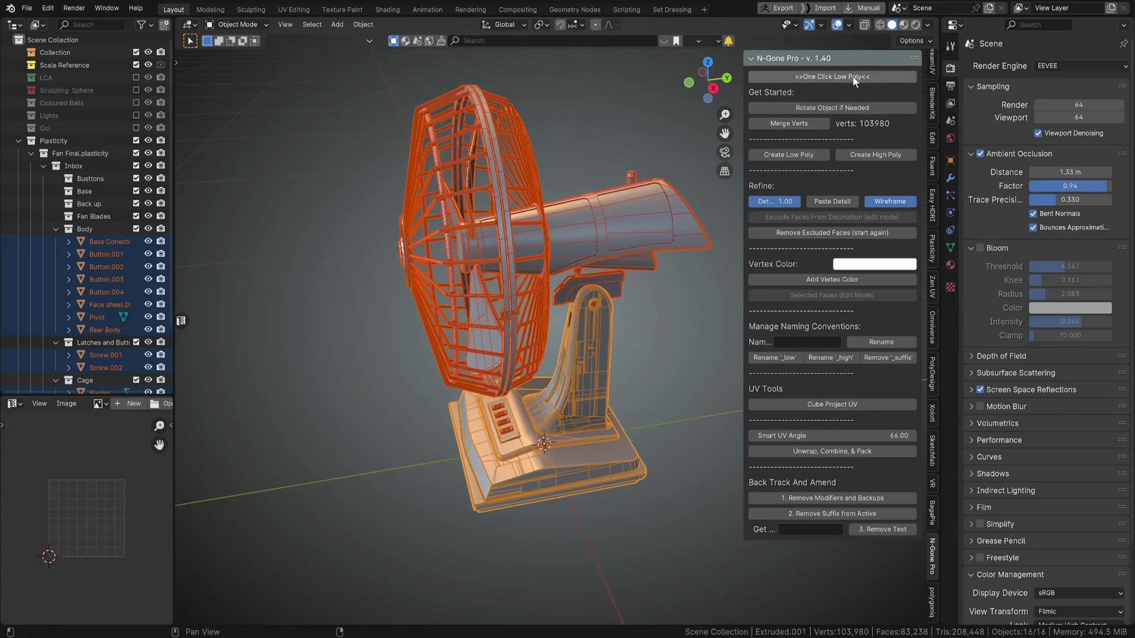
{"action": "mouse_move", "coordinate": [586, 247]}
{"action": "middle_mouse_down"}
{"action": "mouse_move", "coordinate": [604, 245]}
{"action": "mouse_move", "coordinate": [575, 226]}
{"action": "middle_mouse_up"}
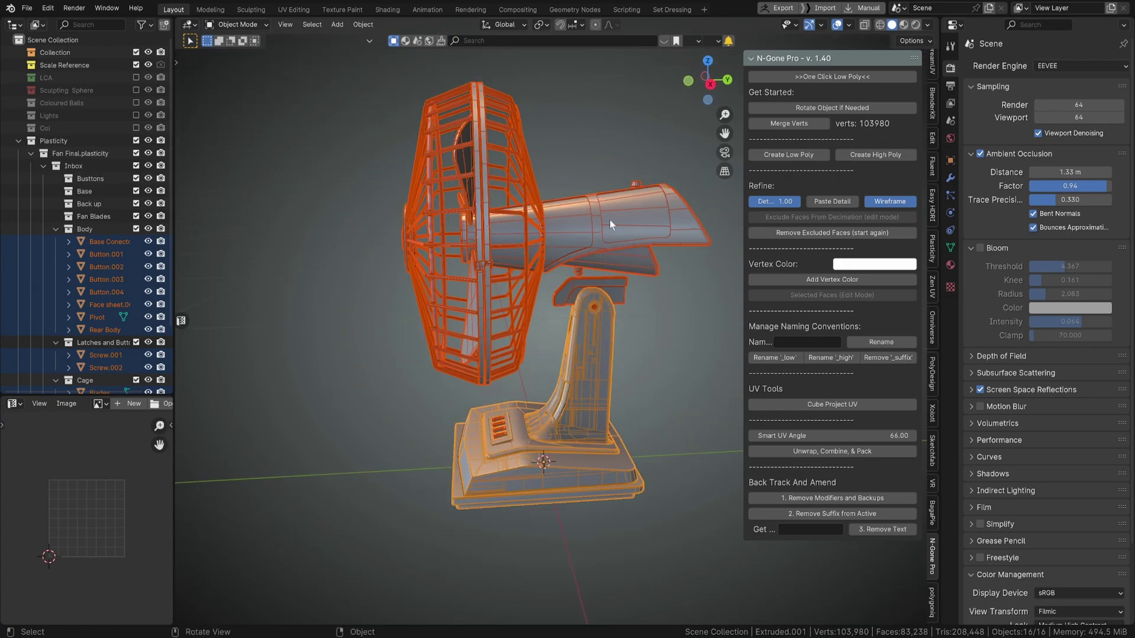
{"action": "middle_click_drag", "start_coordinate": [609, 219], "coordinate": [832, 124]}
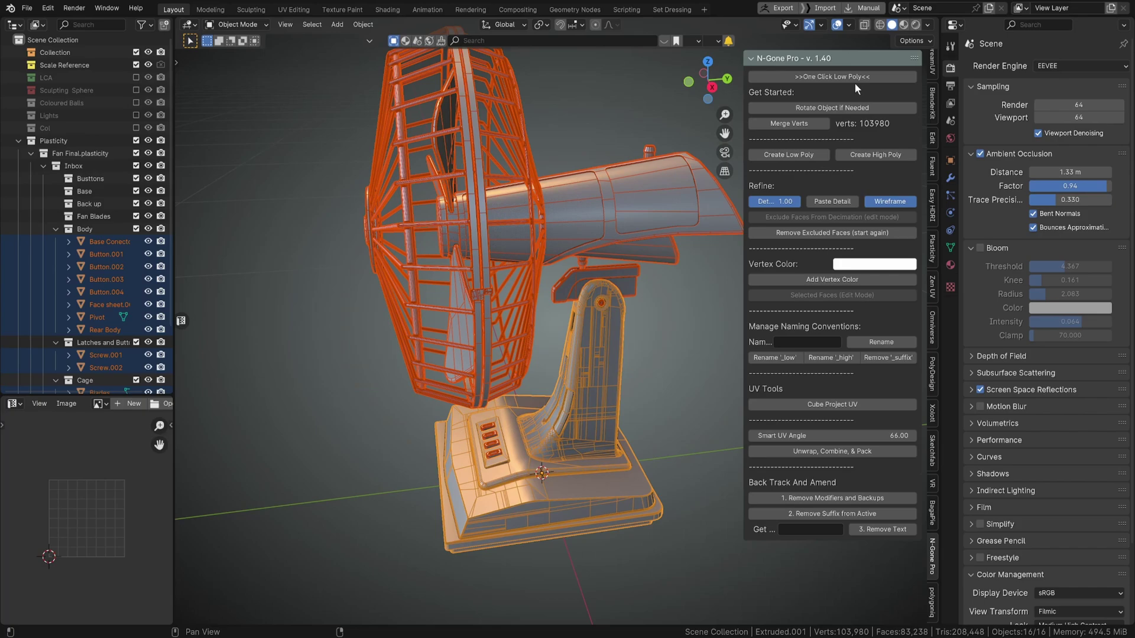
Step: Convert the fan to a 36,229-vertex low-poly version with One Click Low Poly
{"action": "left_click", "coordinate": [815, 77]}
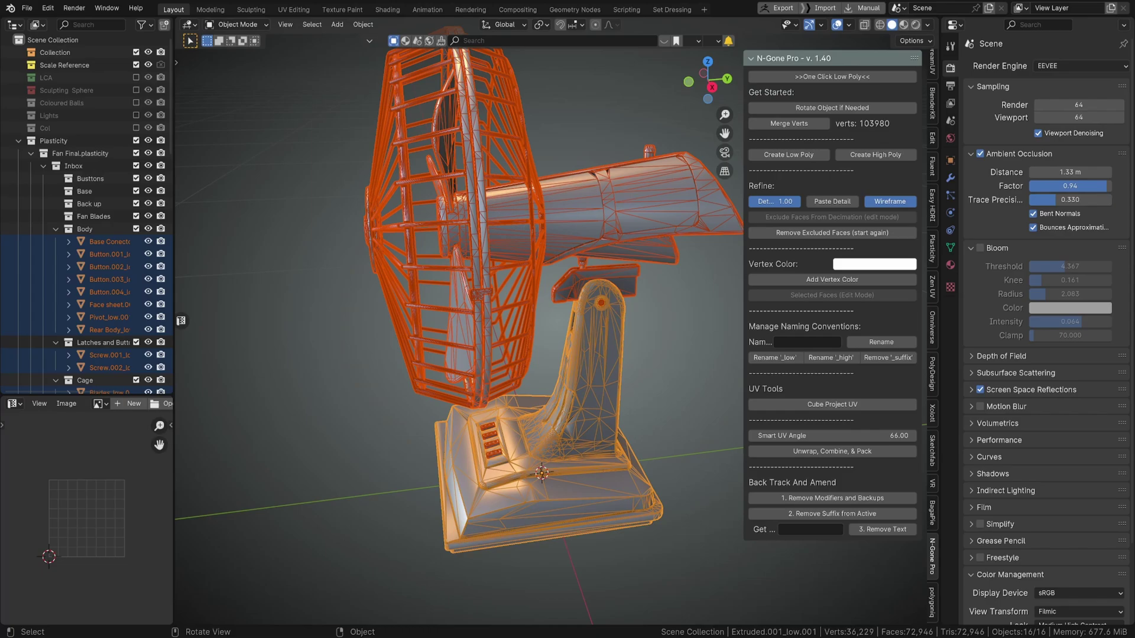
{"action": "scroll", "coordinate": [458, 331], "scroll_direction": "down", "scroll_amount": 2}
{"action": "middle_click_drag", "start_coordinate": [485, 277], "coordinate": [545, 370]}
{"action": "scroll", "coordinate": [618, 249], "scroll_direction": "up", "scroll_amount": 3}
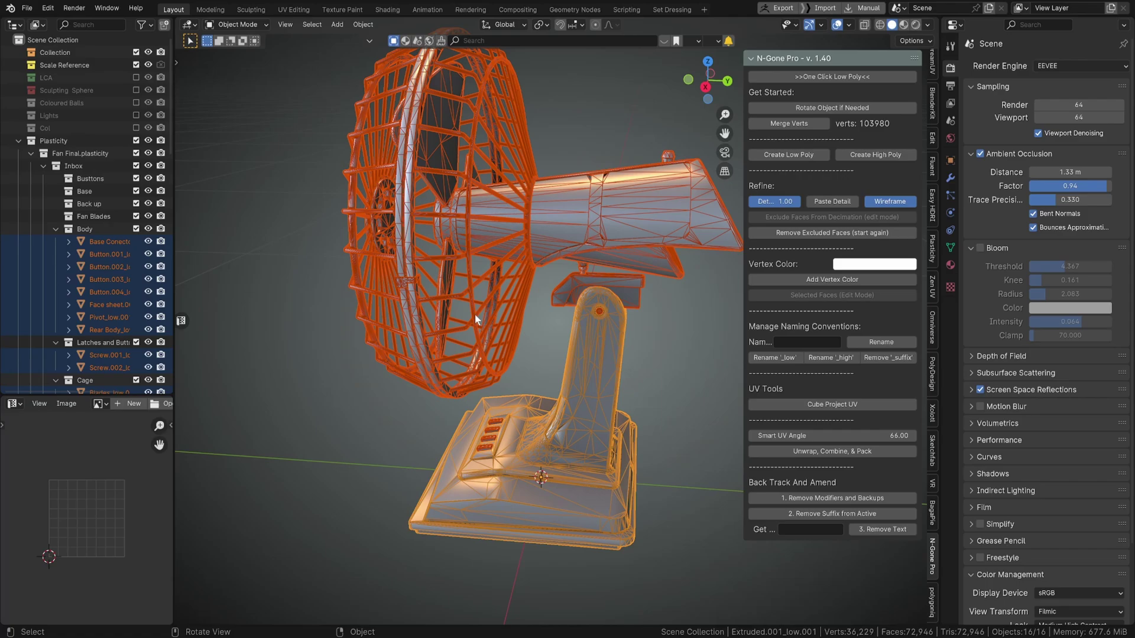
{"action": "middle_click_drag", "start_coordinate": [557, 438], "coordinate": [485, 522]}
Step: Turn off the wireframe overlay and select only the fan stand
{"action": "left_click", "coordinate": [881, 201]}
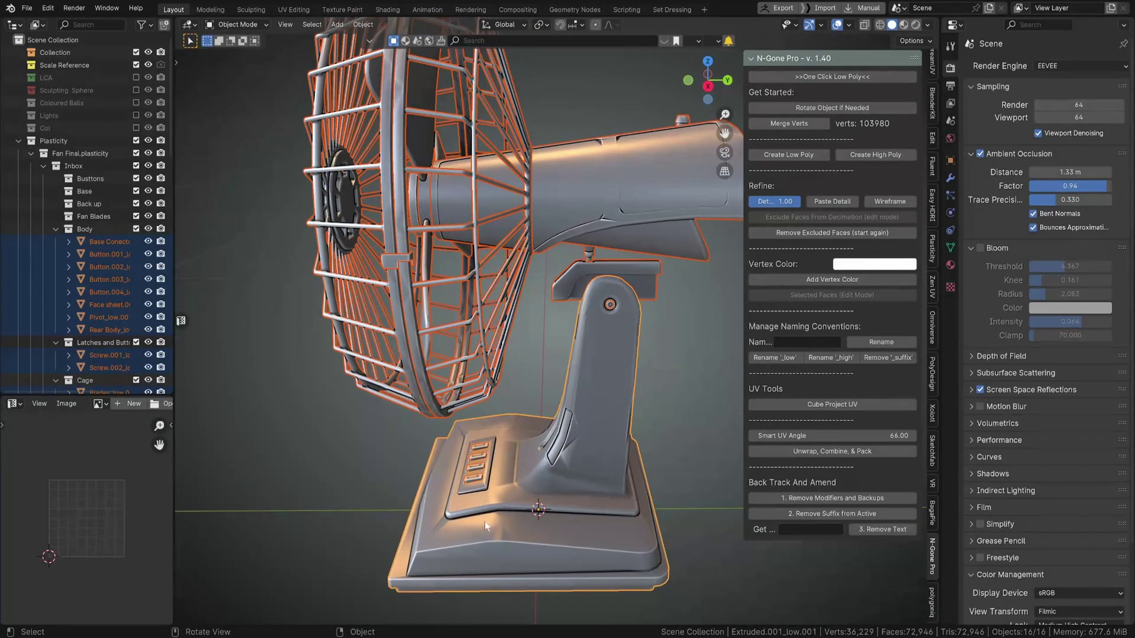
{"action": "middle_click_drag", "start_coordinate": [570, 492], "coordinate": [581, 494]}
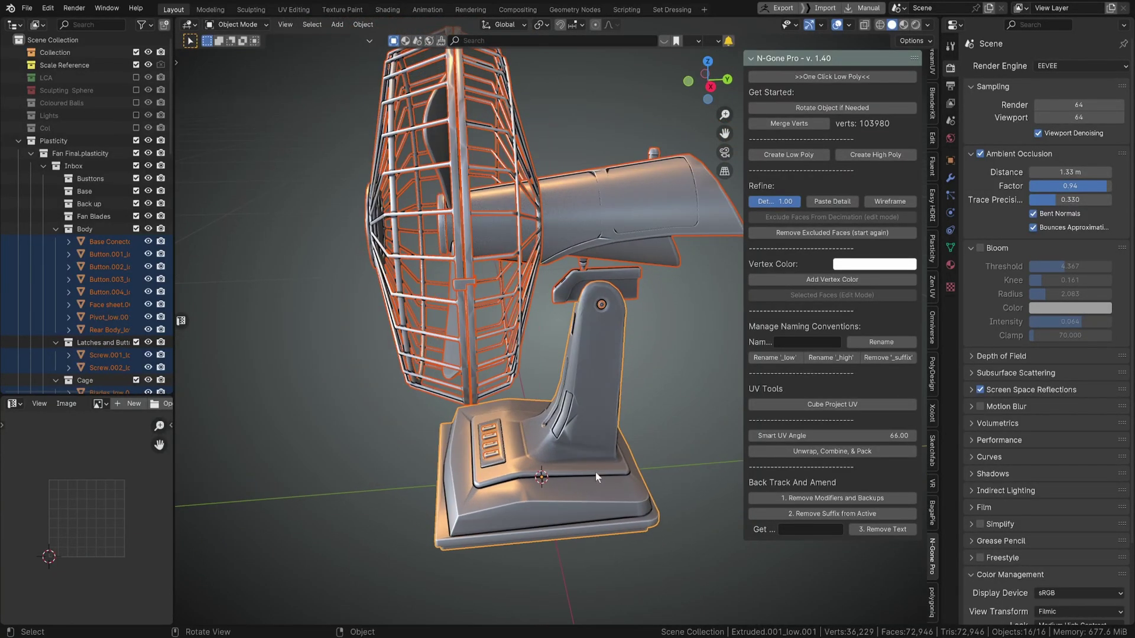
{"action": "left_click", "coordinate": [598, 432]}
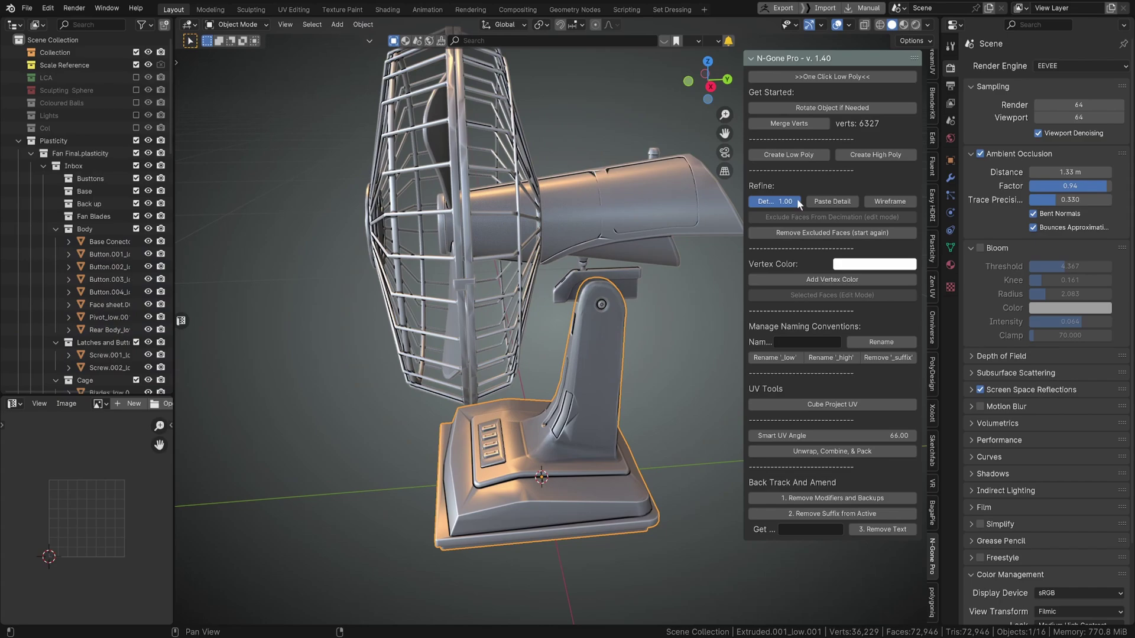
Step: Lower the fan stand's detail to 0.59 and paste that detail onto the rear body
{"action": "mouse_move", "coordinate": [794, 199]}
{"action": "left_mouse_down"}
{"action": "mouse_move", "coordinate": [761, 199]}
{"action": "mouse_move", "coordinate": [773, 200]}
{"action": "left_mouse_up"}
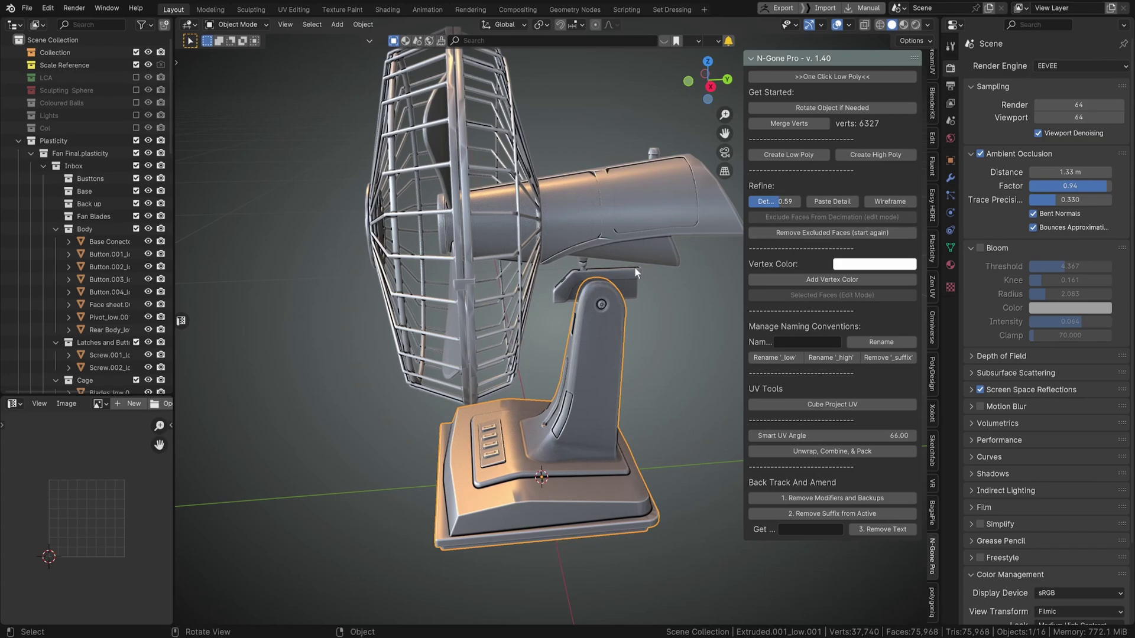
{"action": "left_click", "coordinate": [648, 222]}
{"action": "left_click", "coordinate": [847, 203]}
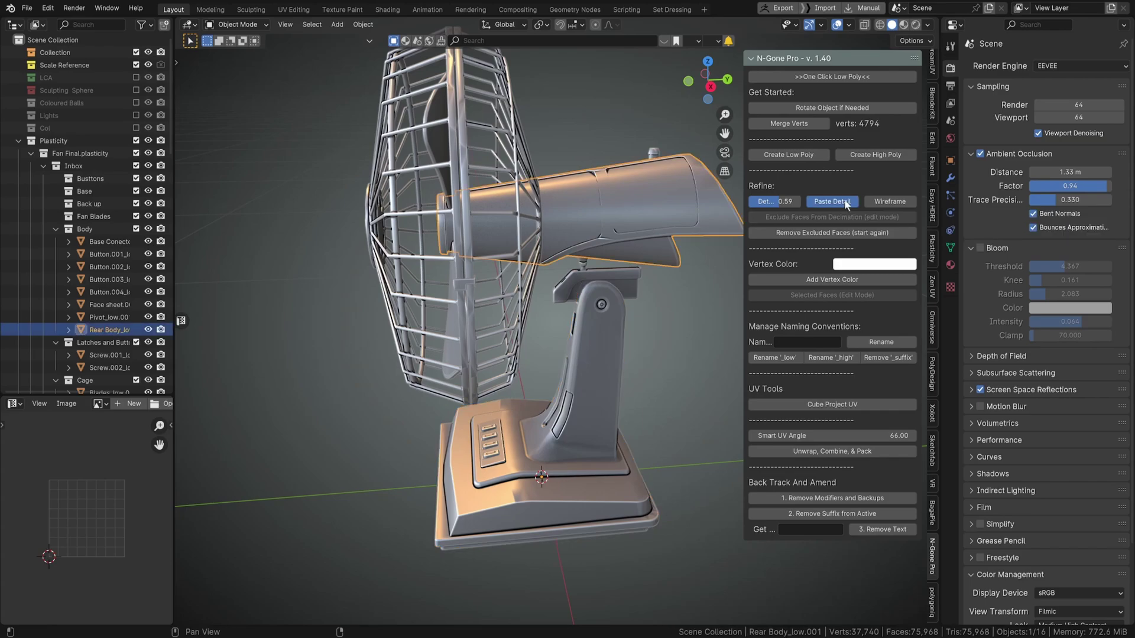
{"action": "middle_click_drag", "start_coordinate": [693, 208], "coordinate": [380, 125]}
{"action": "left_click_drag", "start_coordinate": [380, 119], "coordinate": [692, 528]}
{"action": "middle_click_drag", "start_coordinate": [692, 528], "coordinate": [593, 375]}
Step: Briefly enter Edit Mode on the fan mesh, then return to Object Mode and orbit around it
{"action": "scroll", "coordinate": [594, 374], "scroll_direction": "up", "scroll_amount": 3}
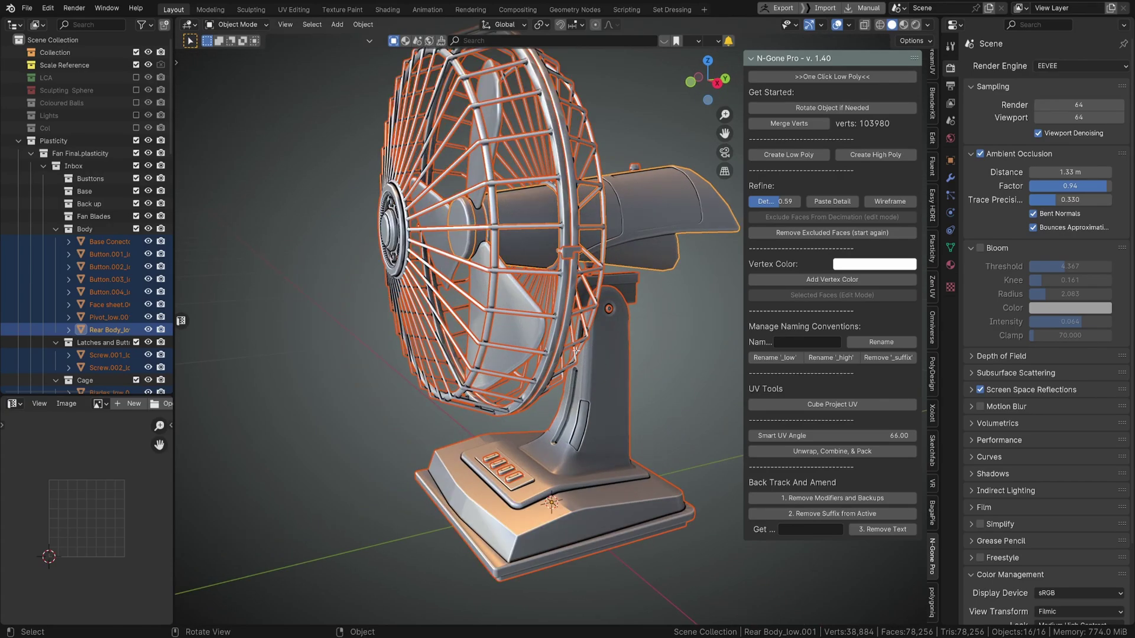
{"action": "key", "text": "Tab"}
{"action": "scroll", "coordinate": [83, 534], "scroll_direction": "up", "scroll_amount": 6}
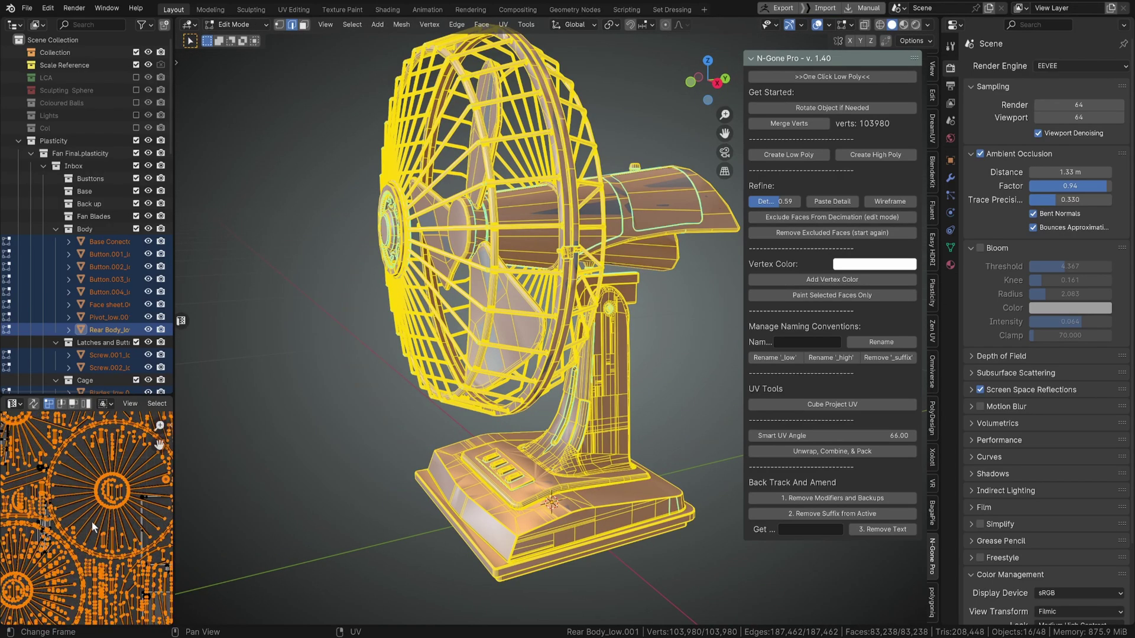
{"action": "scroll", "coordinate": [100, 481], "scroll_direction": "down", "scroll_amount": 6}
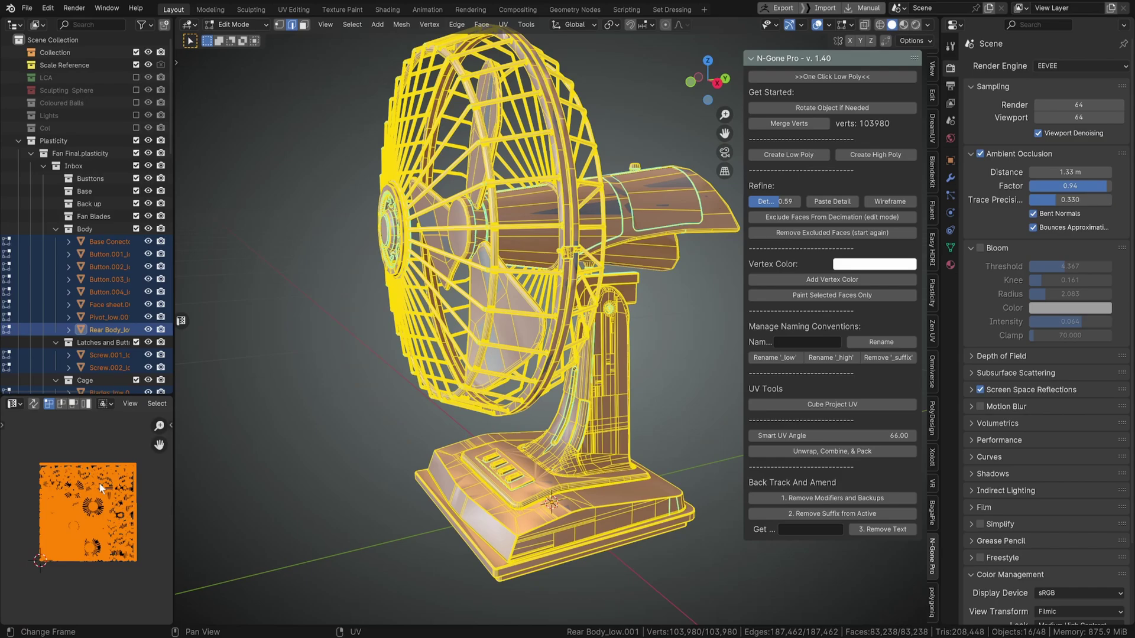
{"action": "scroll", "coordinate": [124, 499], "scroll_direction": "up", "scroll_amount": 1}
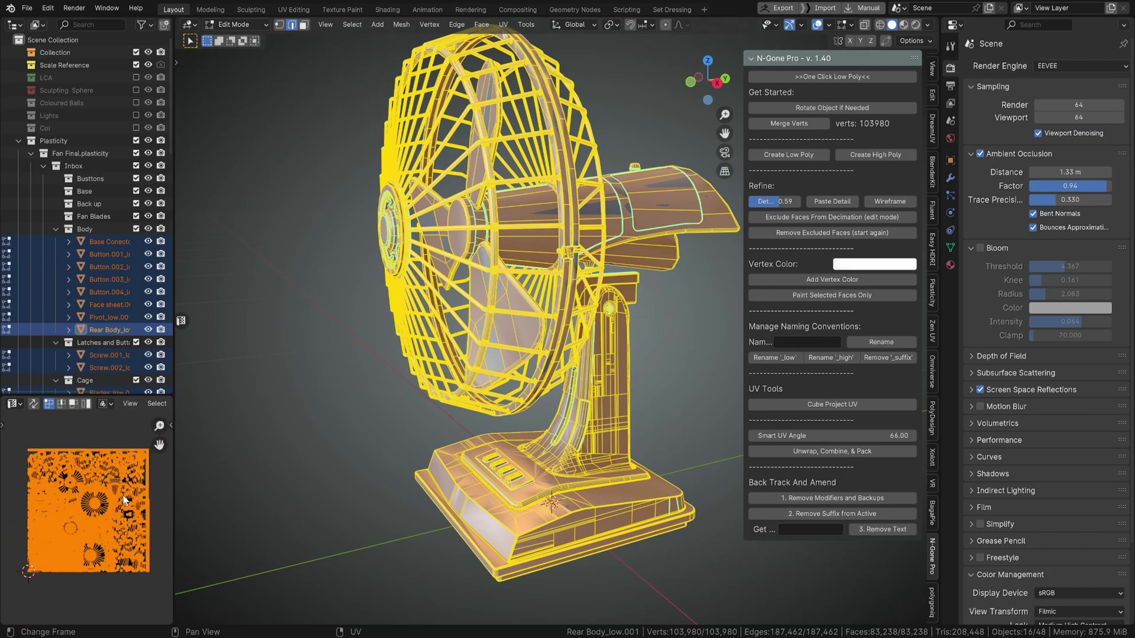
{"action": "middle_click_drag", "start_coordinate": [390, 447], "coordinate": [373, 465]}
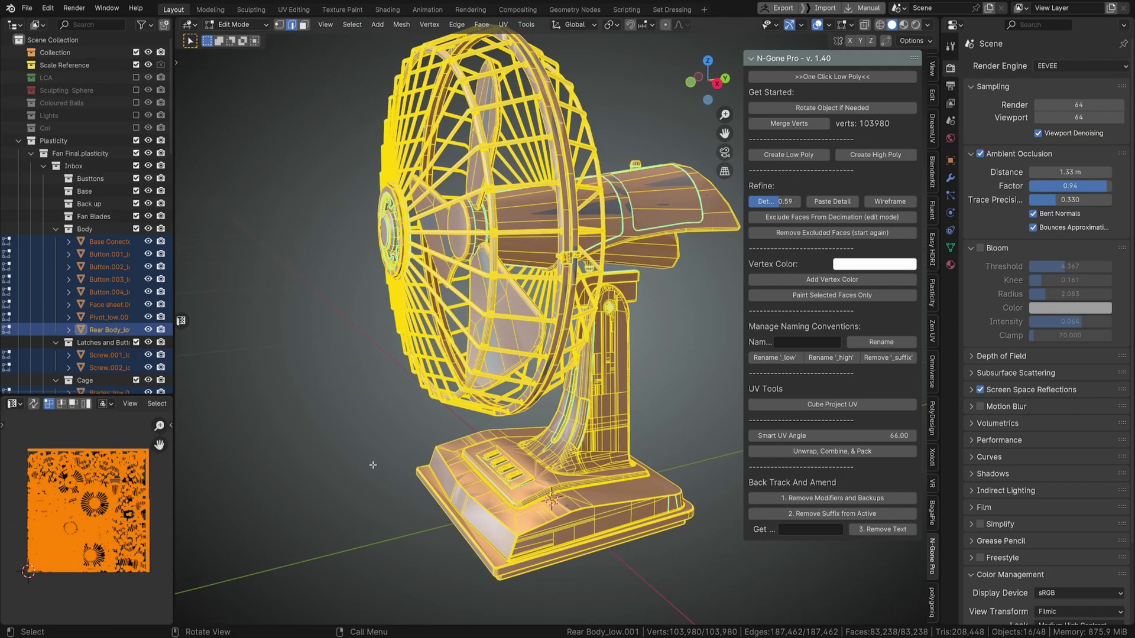
{"action": "key", "text": "Tab"}
{"action": "middle_click_drag", "start_coordinate": [436, 413], "coordinate": [239, 499]}
{"action": "scroll", "coordinate": [472, 359], "scroll_direction": "up", "scroll_amount": 2}
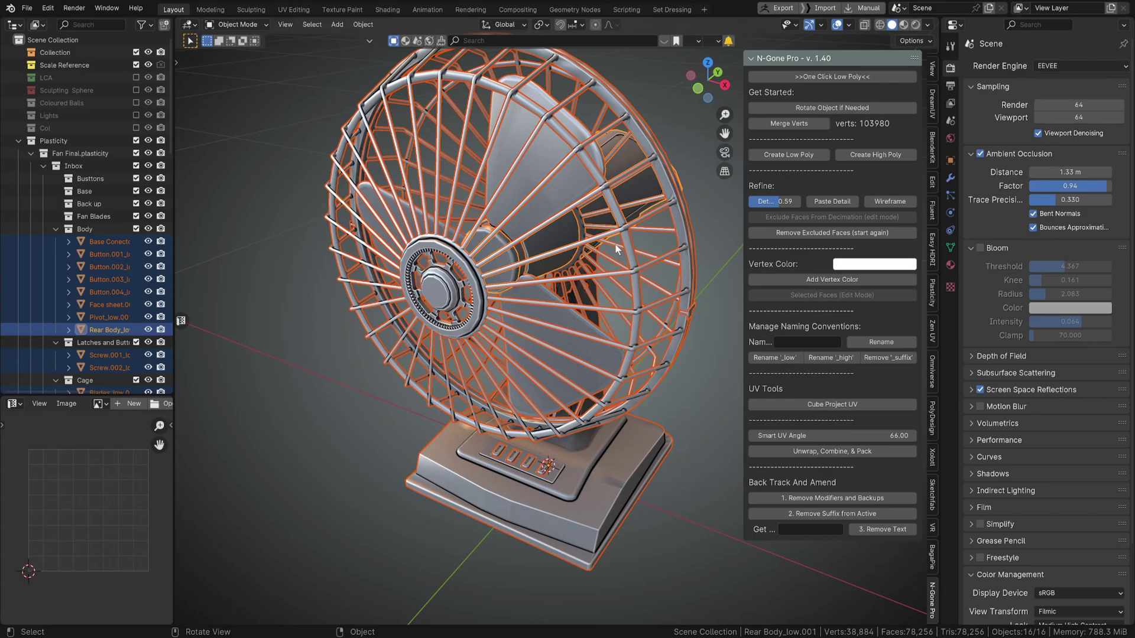
{"action": "middle_click_drag", "start_coordinate": [604, 255], "coordinate": [488, 278]}
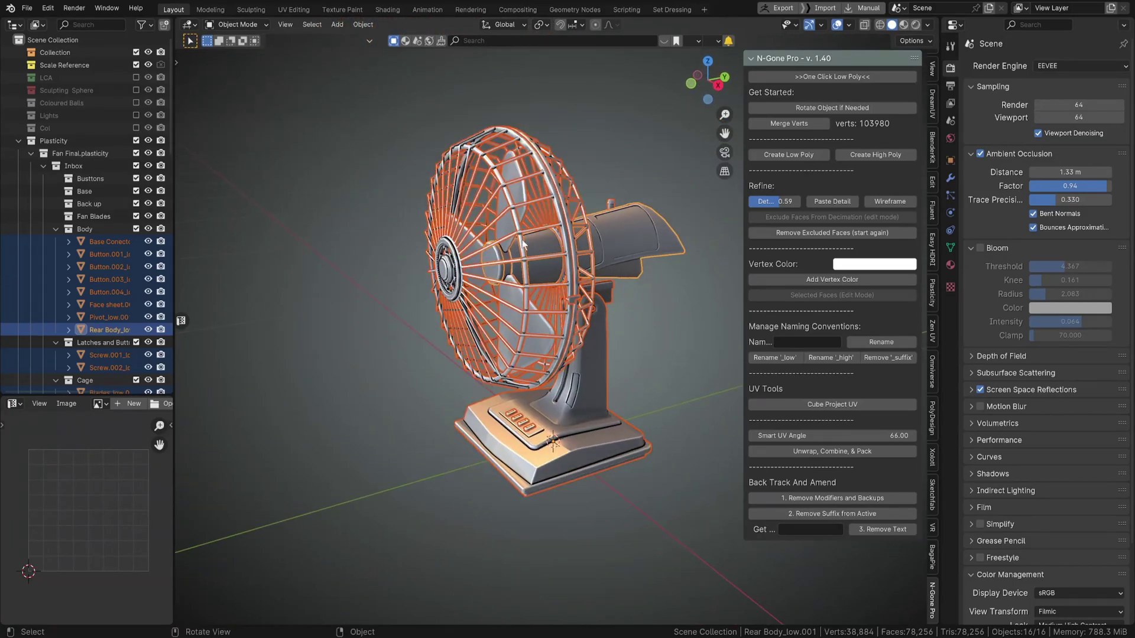
Step: Smart UV project the whole fan mesh with a 0.003 island margin
{"action": "key", "text": "Tab"}
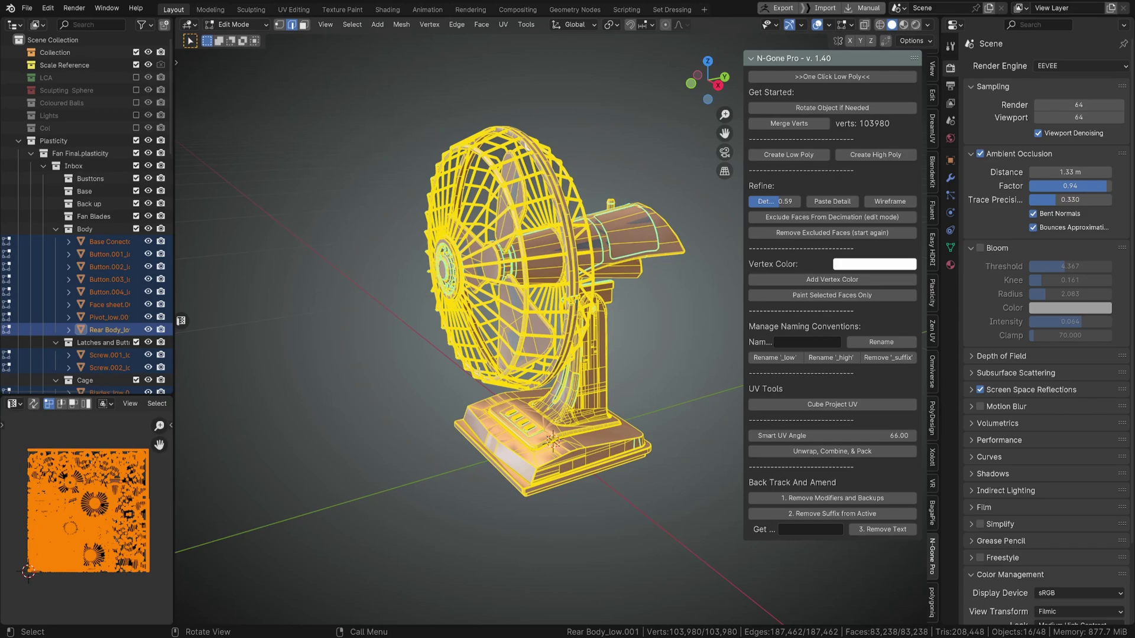
{"action": "key", "text": "u"}
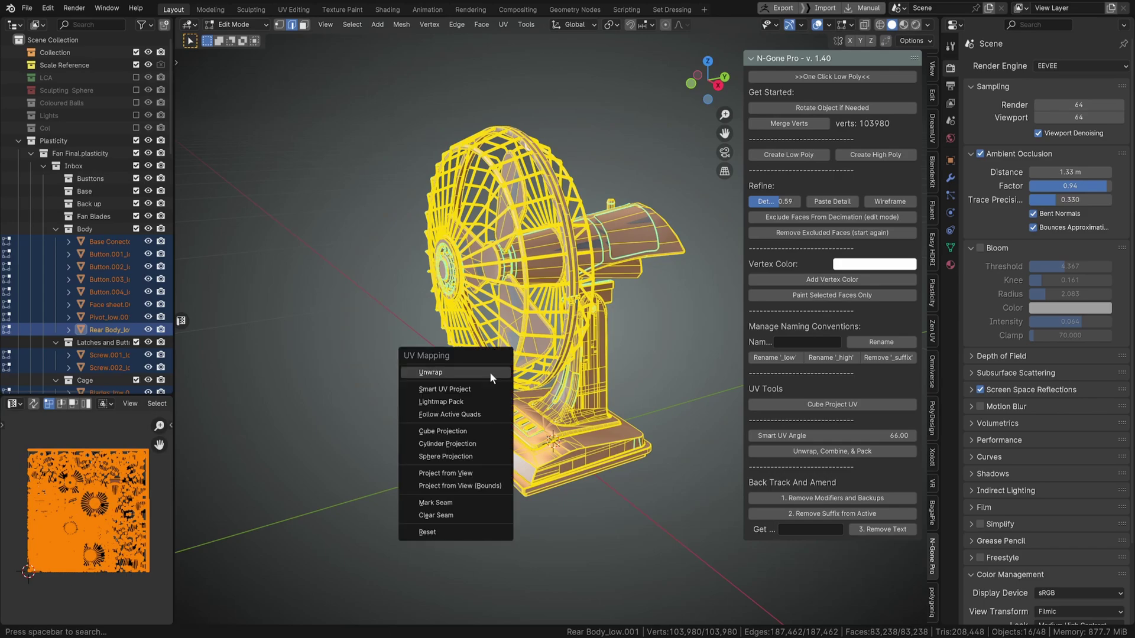
{"action": "left_click", "coordinate": [485, 385]}
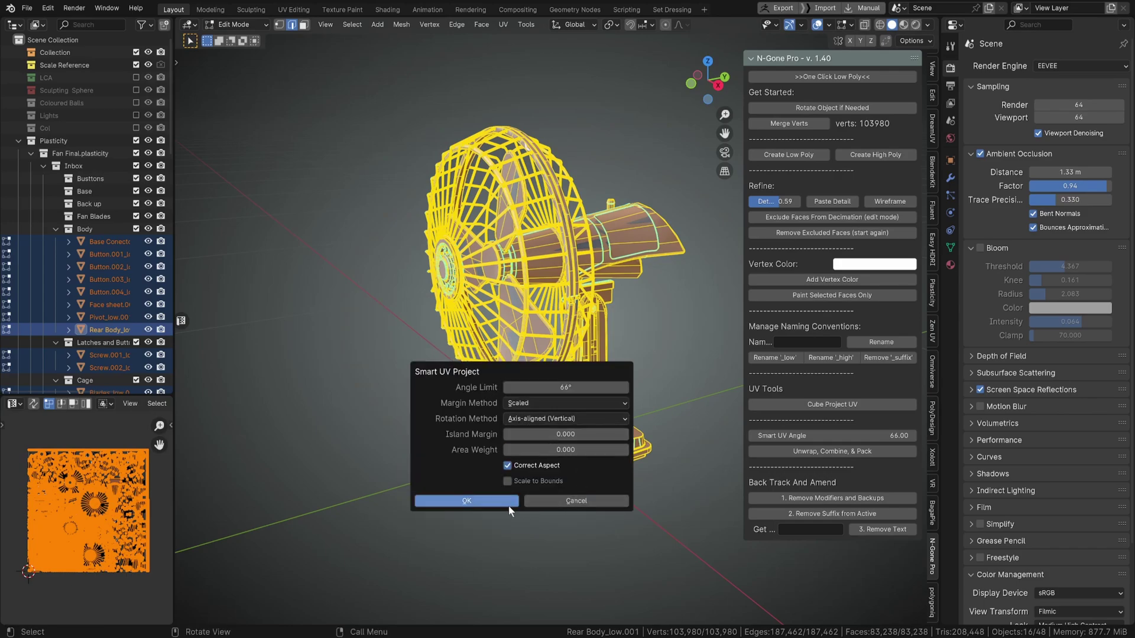
{"action": "left_click", "coordinate": [566, 434]}
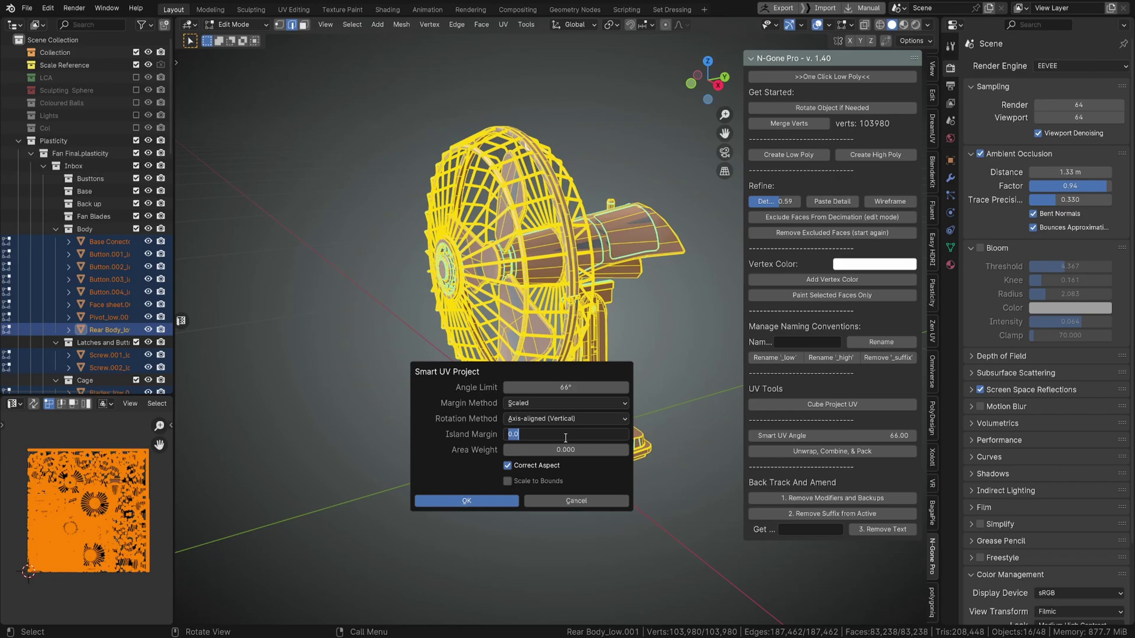
{"action": "type", "text": "0.003"}
{"action": "key", "text": "Return"}
{"action": "left_click", "coordinate": [482, 502]}
{"action": "left_click", "coordinate": [482, 501]}
Step: Inspect the new UV layout by toggling the full-mesh selection and orbiting the fan
{"action": "scroll", "coordinate": [479, 495], "scroll_direction": "up", "scroll_amount": 1}
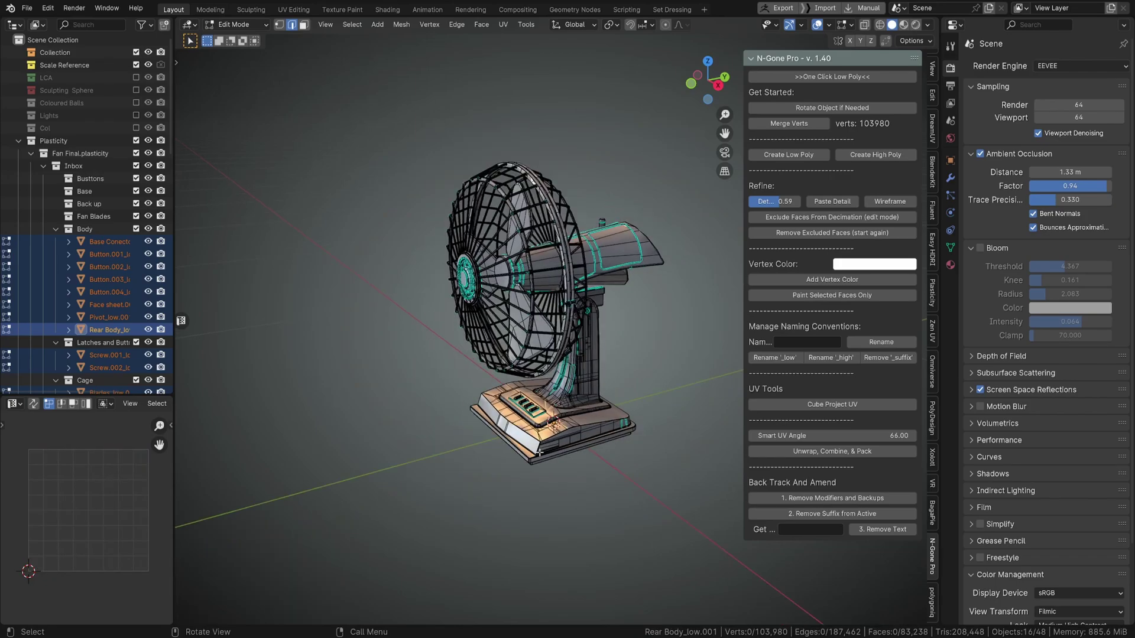
{"action": "key", "text": "a"}
{"action": "scroll", "coordinate": [479, 494], "scroll_direction": "up", "scroll_amount": 2}
{"action": "scroll", "coordinate": [87, 515], "scroll_direction": "up", "scroll_amount": 2}
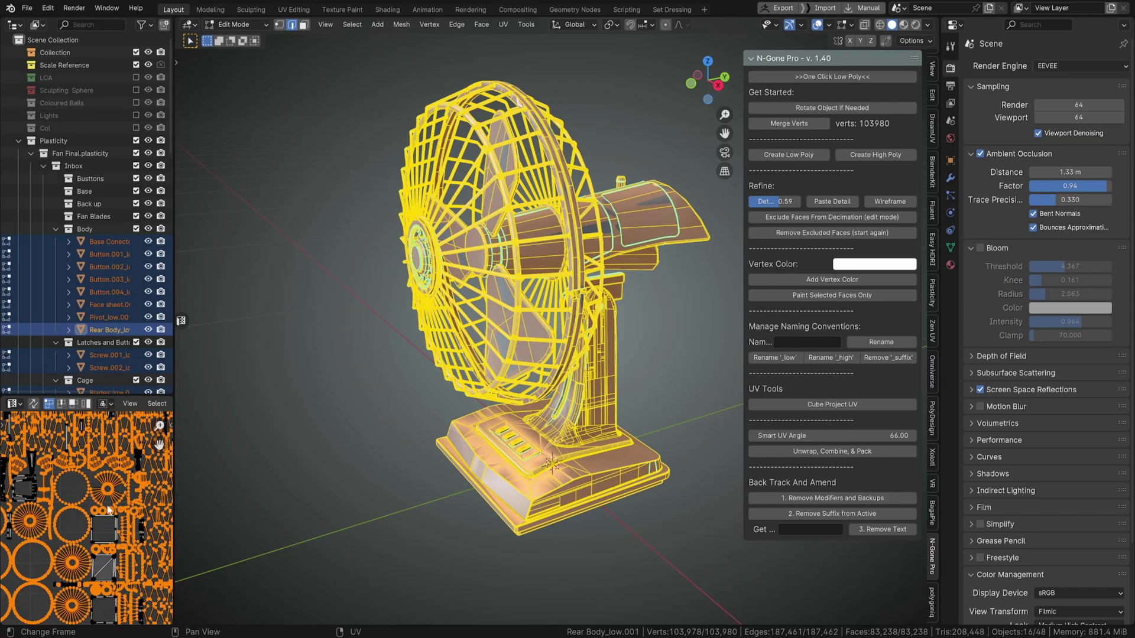
{"action": "middle_click_drag", "start_coordinate": [341, 481], "coordinate": [479, 153]}
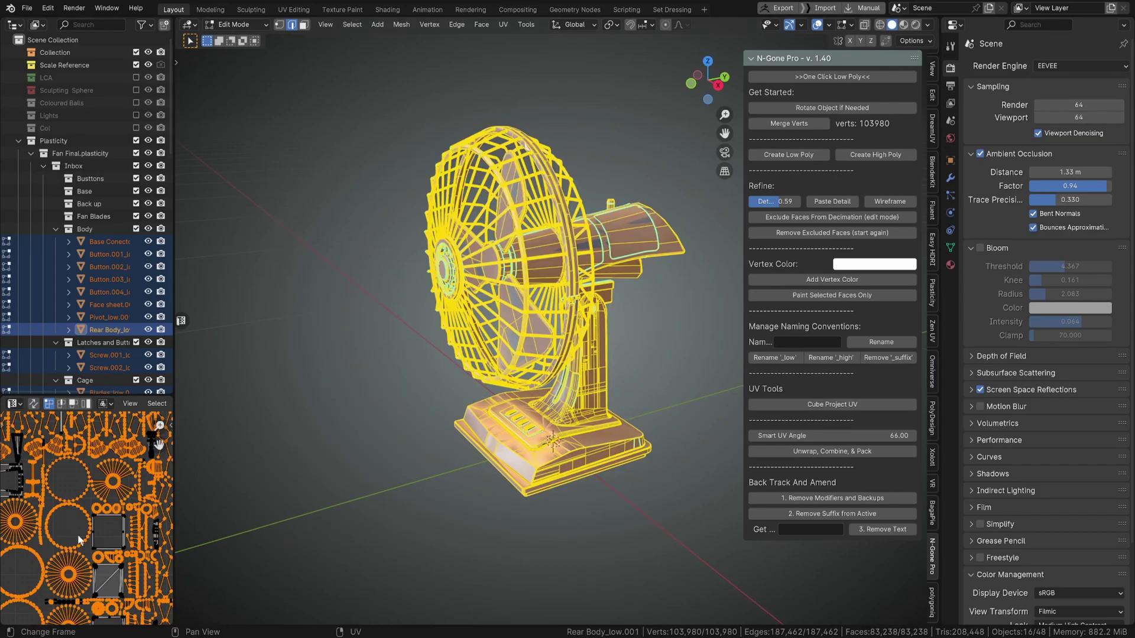
{"action": "scroll", "coordinate": [454, 433], "scroll_direction": "down", "scroll_amount": 3}
{"action": "scroll", "coordinate": [454, 432], "scroll_direction": "down", "scroll_amount": 4}
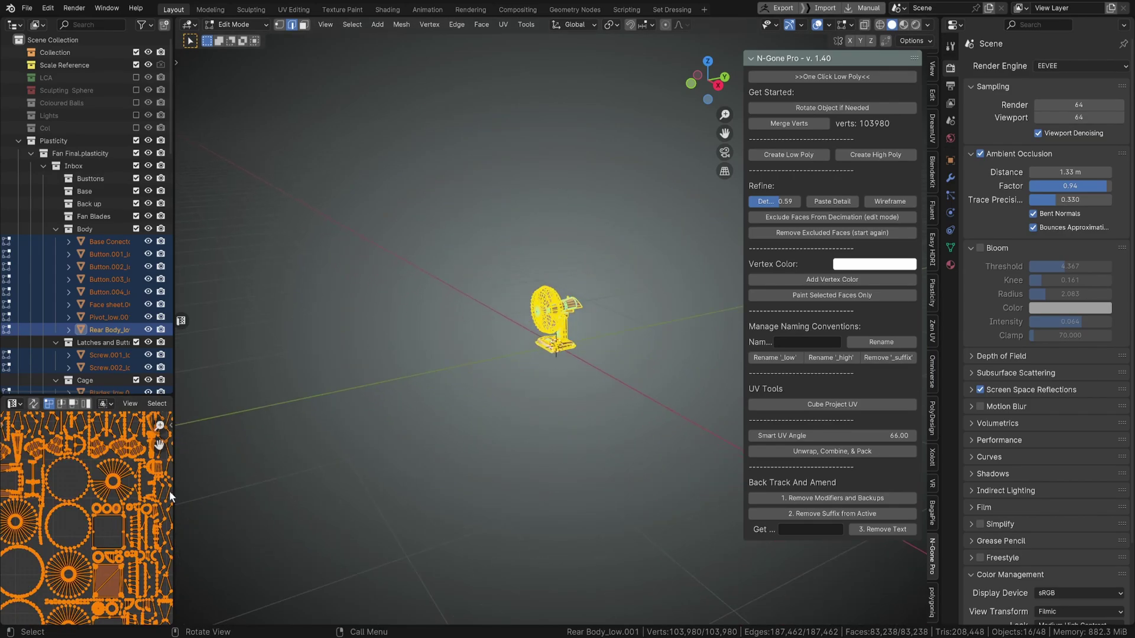
{"action": "scroll", "coordinate": [87, 508], "scroll_direction": "down", "scroll_amount": 3}
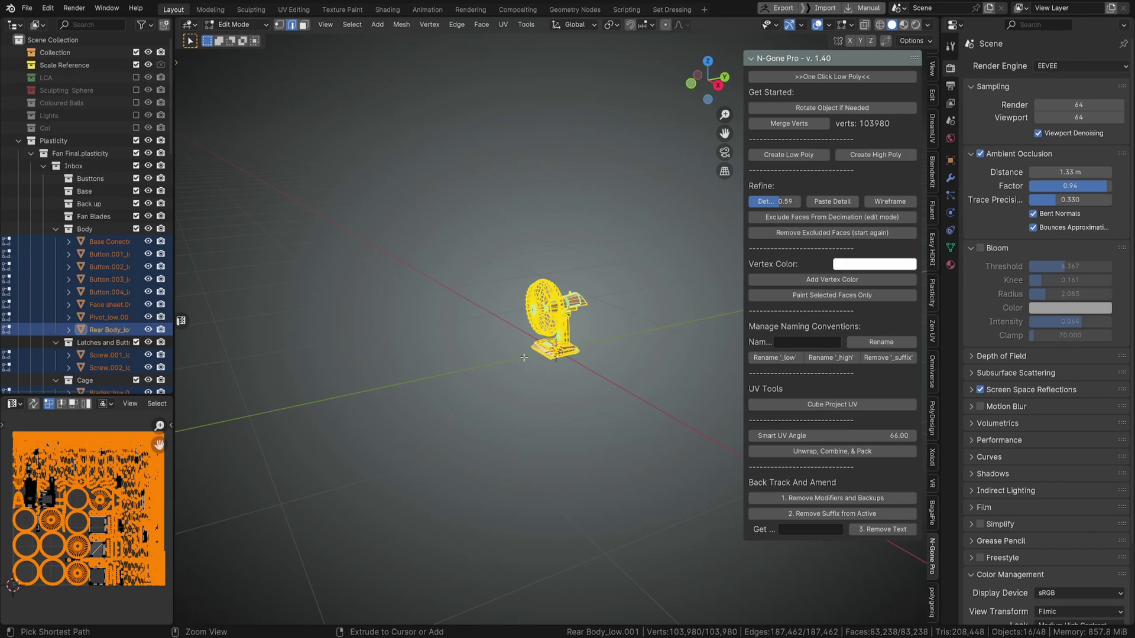
{"action": "key", "text": "alt+a"}
{"action": "key", "text": "a"}
{"action": "key", "text": "alt+a"}
{"action": "key", "text": "a"}
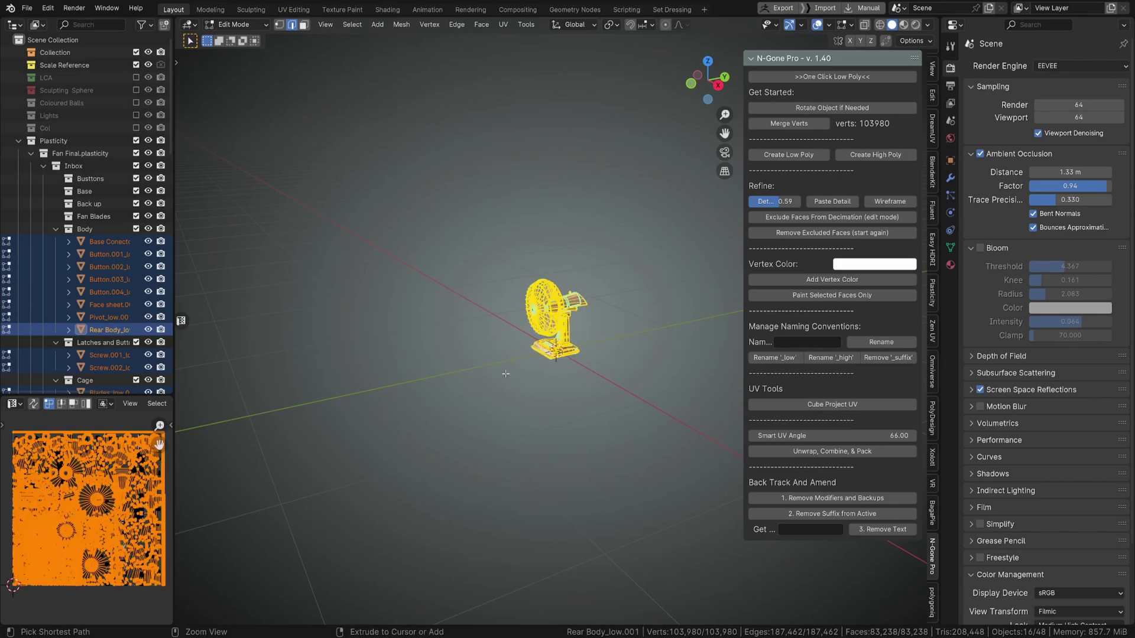
{"action": "scroll", "coordinate": [89, 507], "scroll_direction": "up", "scroll_amount": 5}
{"action": "key", "text": "a"}
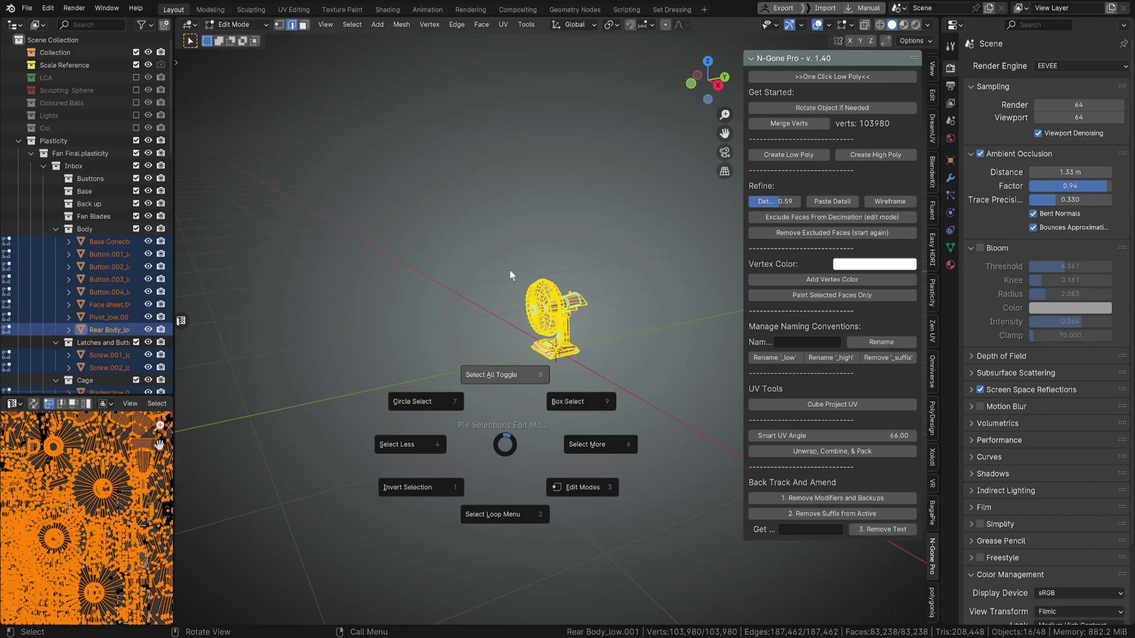
{"action": "key", "text": "a"}
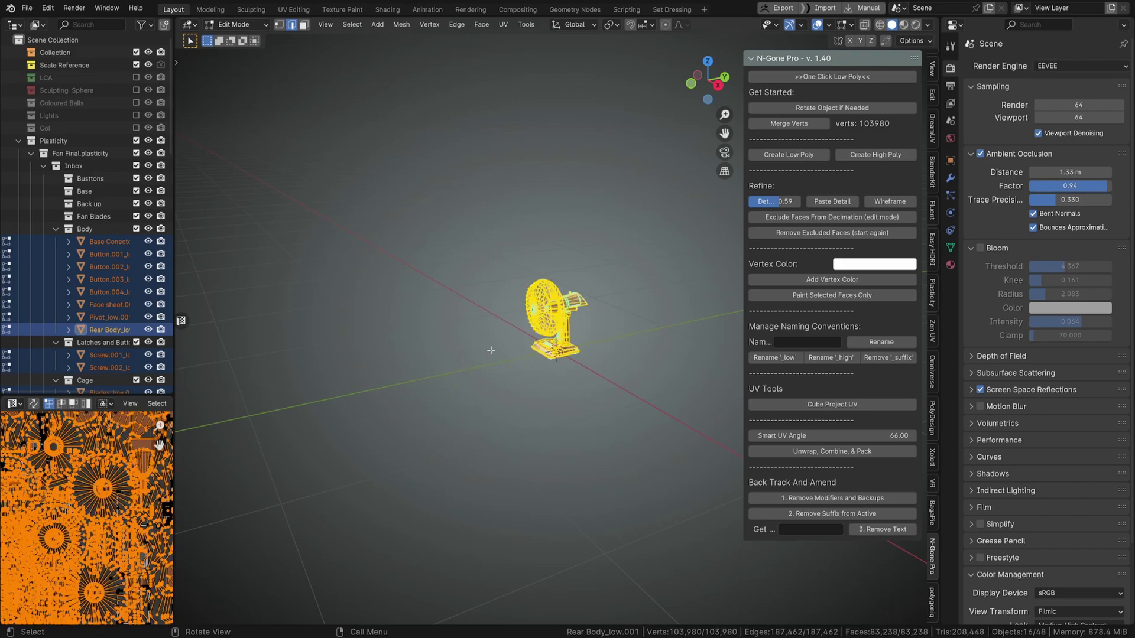
Step: Return to Object Mode and orbit around the shaded low-poly fan
{"action": "key", "text": "Tab"}
{"action": "scroll", "coordinate": [556, 327], "scroll_direction": "up", "scroll_amount": 3}
{"action": "middle_click_drag", "start_coordinate": [556, 327], "coordinate": [627, 286]}
{"action": "scroll", "coordinate": [571, 288], "scroll_direction": "up", "scroll_amount": 3}
{"action": "scroll", "coordinate": [724, 343], "scroll_direction": "down", "scroll_amount": 2}
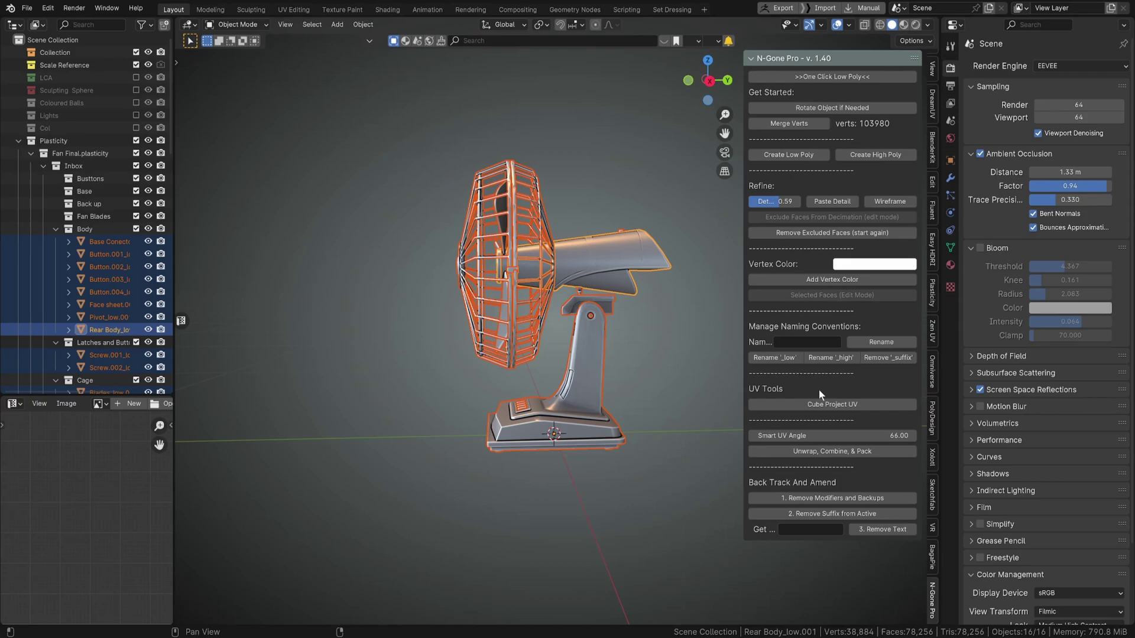
Step: Rename the selected fan parts with the base name Sillyfan
{"action": "left_click", "coordinate": [822, 342]}
{"action": "middle_click_drag", "start_coordinate": [567, 313], "coordinate": [629, 315]}
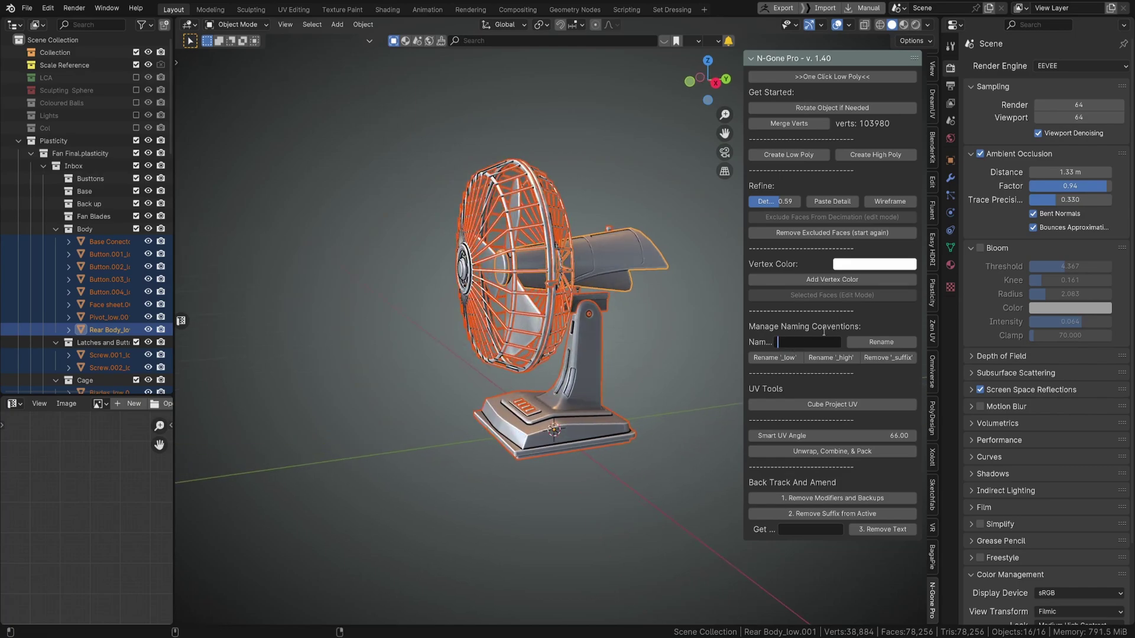
{"action": "type", "text": "Sillyfan"}
{"action": "left_click", "coordinate": [878, 344]}
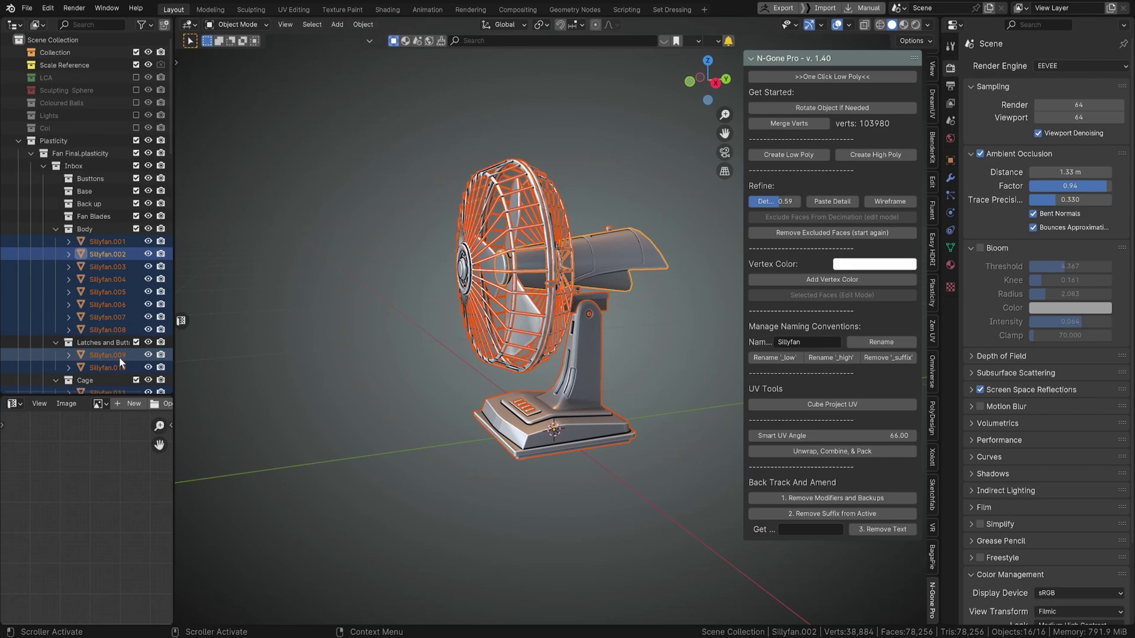
{"action": "scroll", "coordinate": [577, 384], "scroll_direction": "down", "scroll_amount": 3}
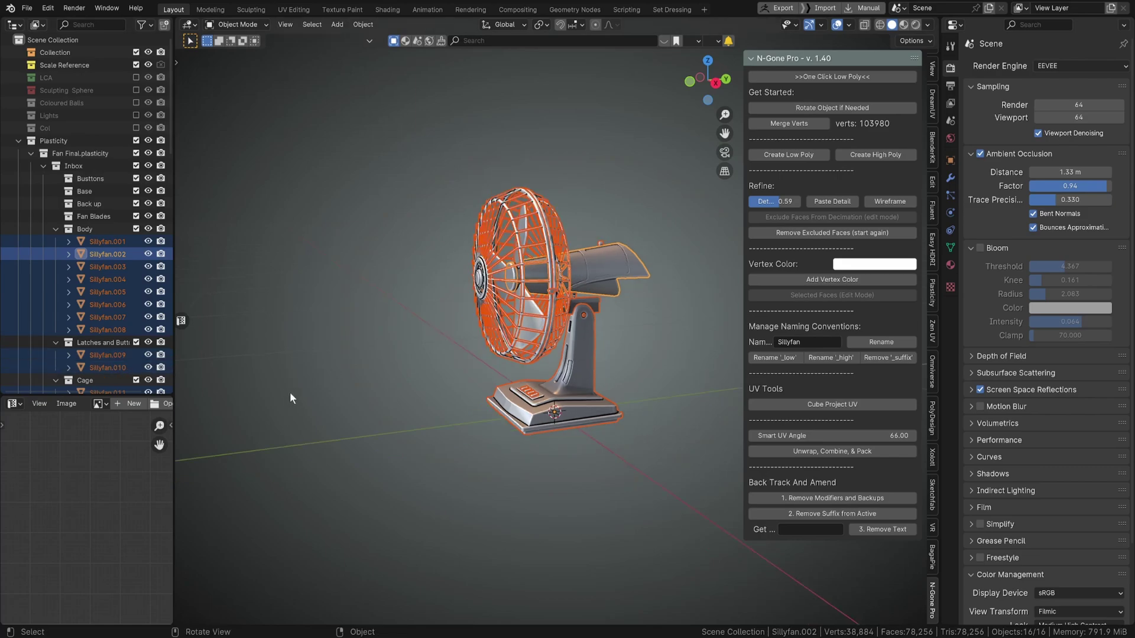
Step: Add a _low suffix, switch it to _high, then strip the suffix from all names
{"action": "left_click", "coordinate": [789, 361]}
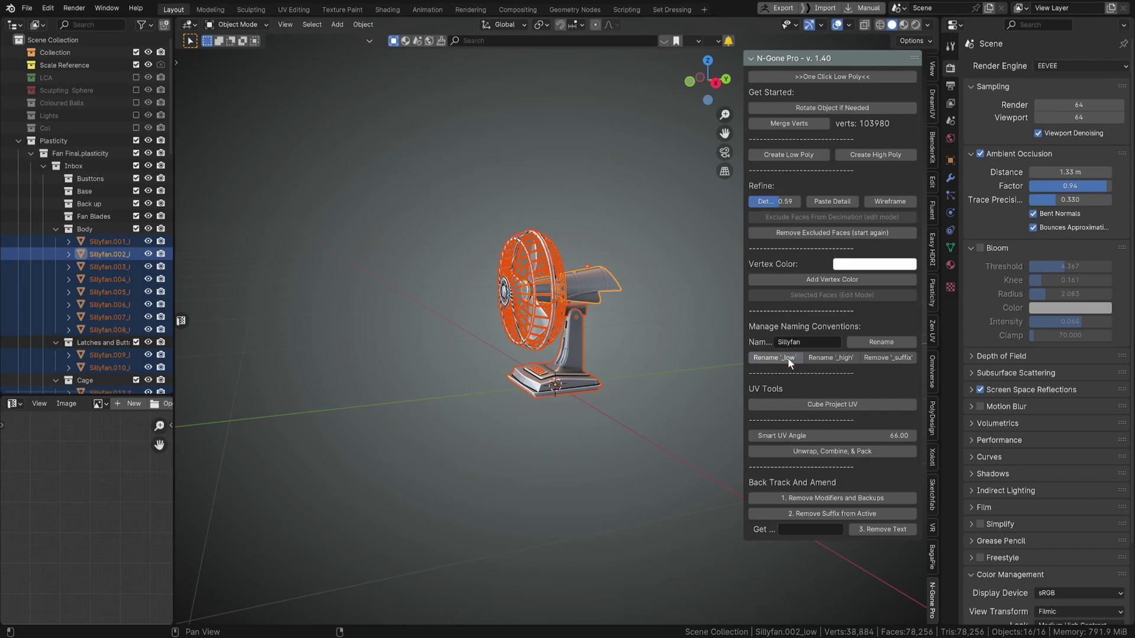
{"action": "left_click_drag", "start_coordinate": [172, 348], "coordinate": [239, 348]}
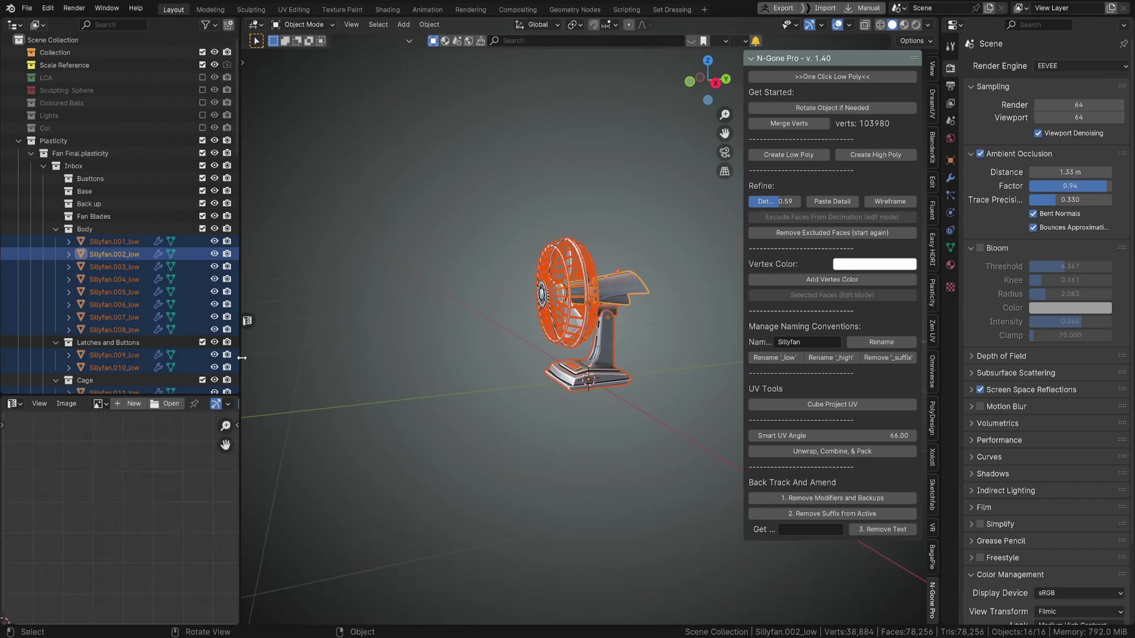
{"action": "left_click", "coordinate": [814, 358]}
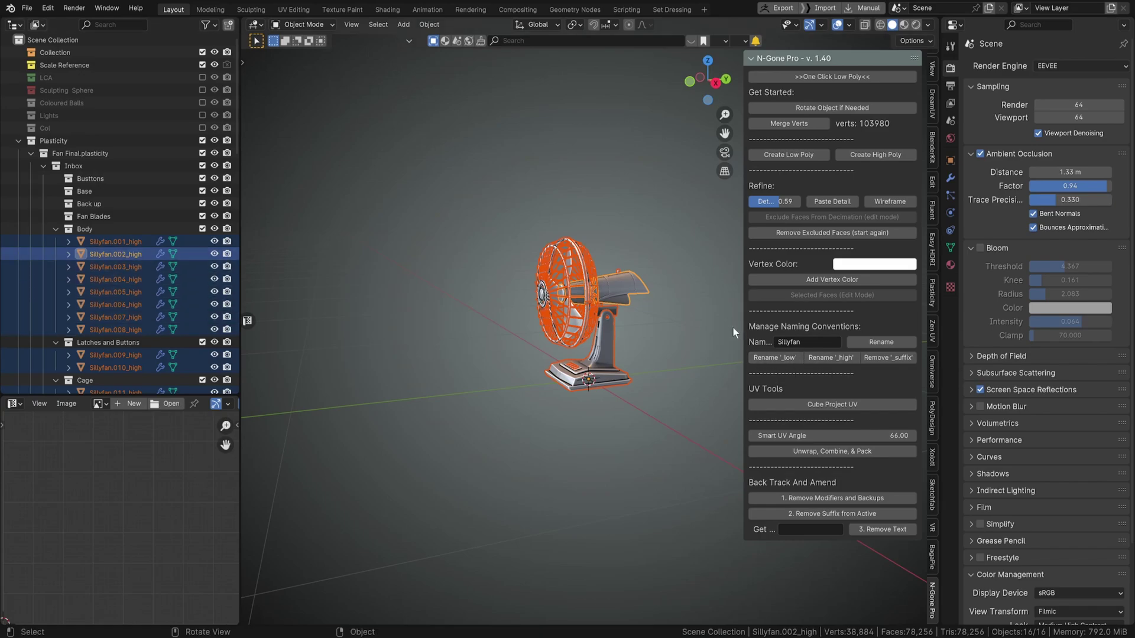
{"action": "left_click", "coordinate": [879, 359]}
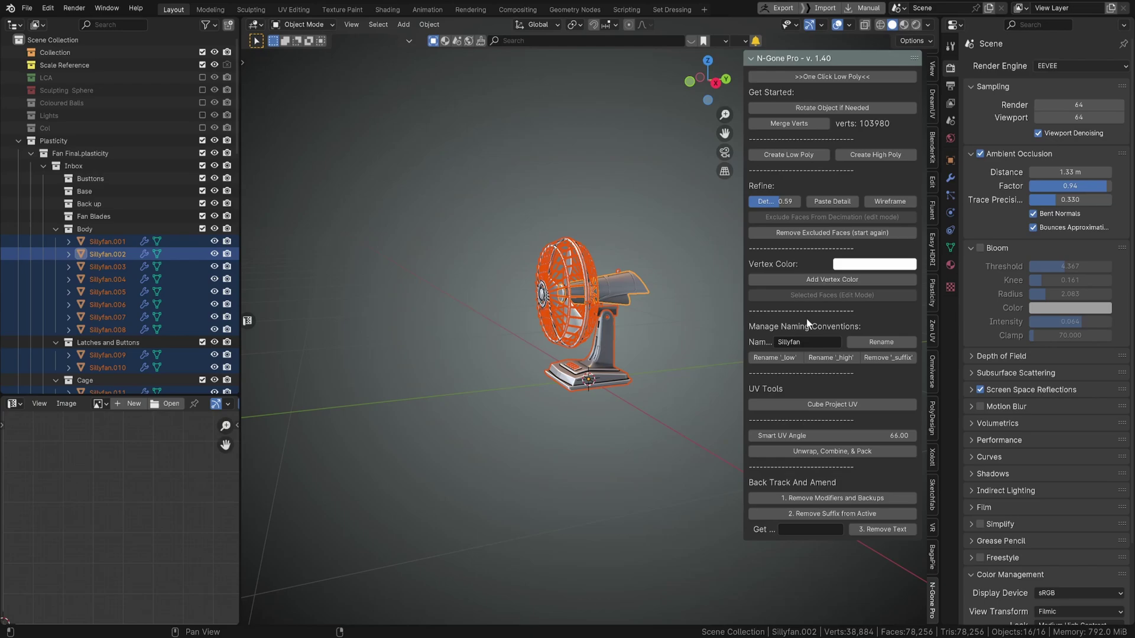
Step: Remove N-Gone modifiers and backups, restoring the fan's original 103,980-vertex mesh
{"action": "scroll", "coordinate": [177, 315], "scroll_direction": "down", "scroll_amount": 12}
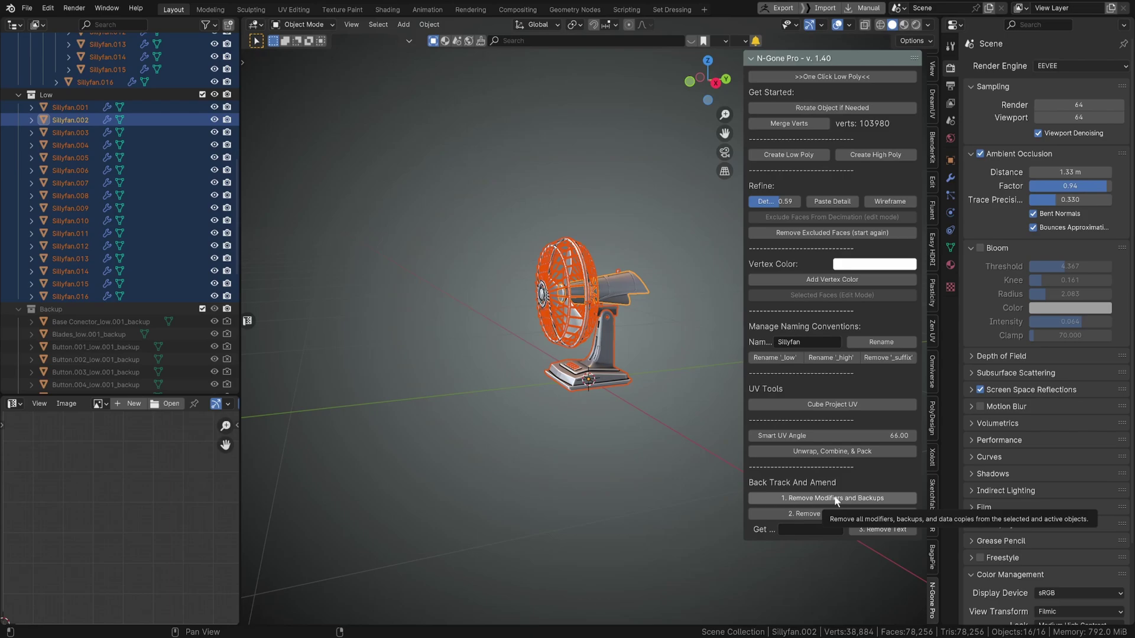
{"action": "scroll", "coordinate": [583, 305], "scroll_direction": "up", "scroll_amount": 8}
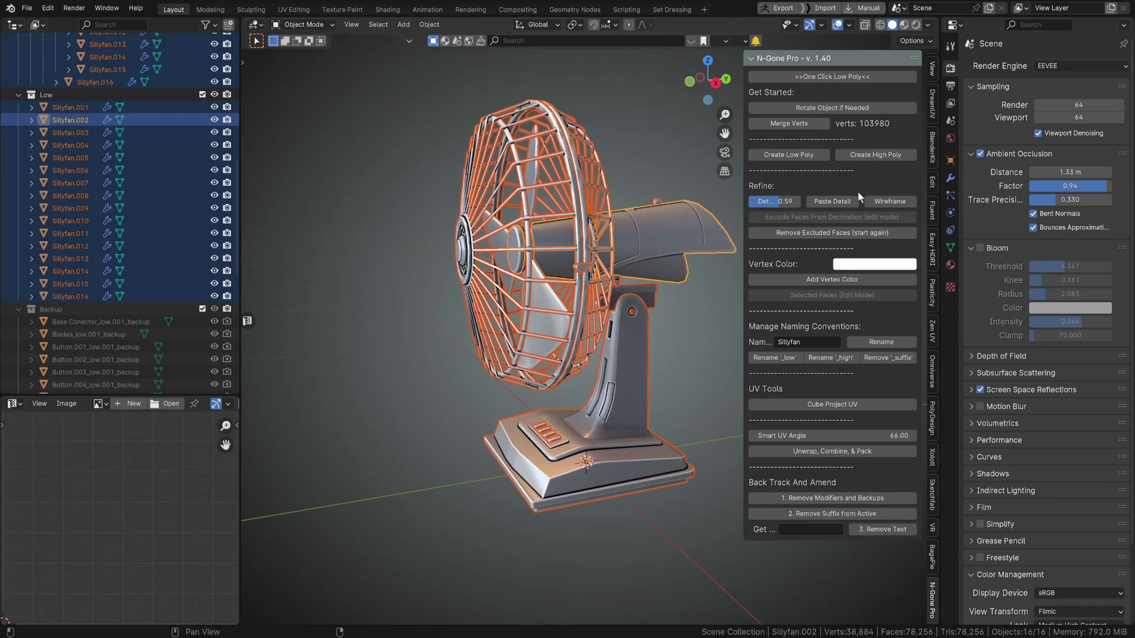
{"action": "left_click", "coordinate": [892, 201]}
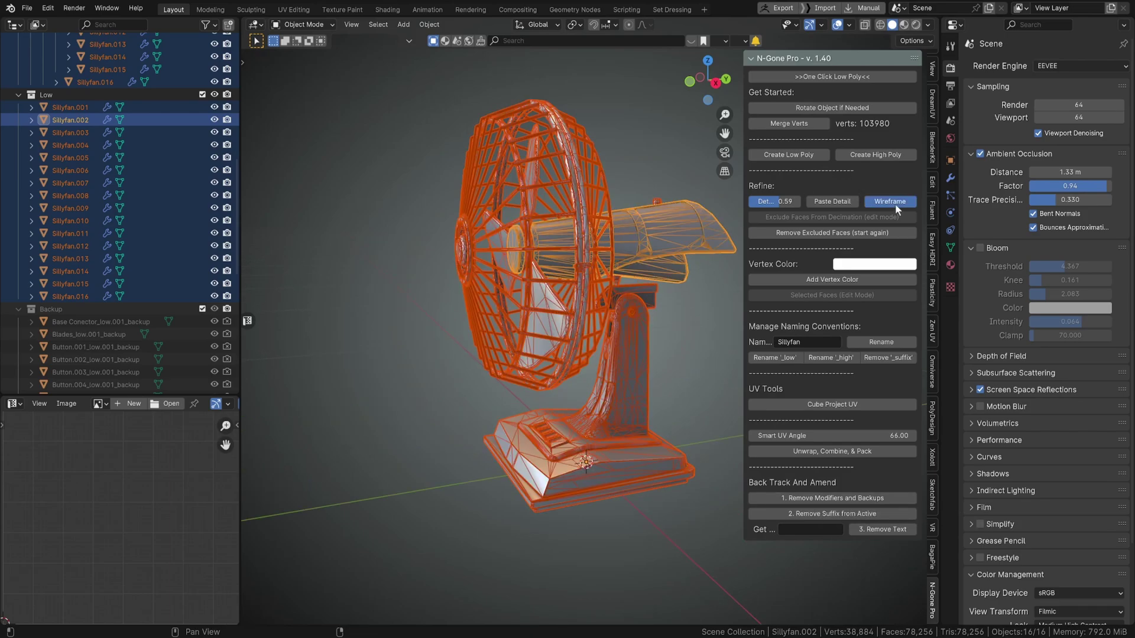
{"action": "left_click", "coordinate": [836, 499]}
{"action": "left_click", "coordinate": [844, 499]}
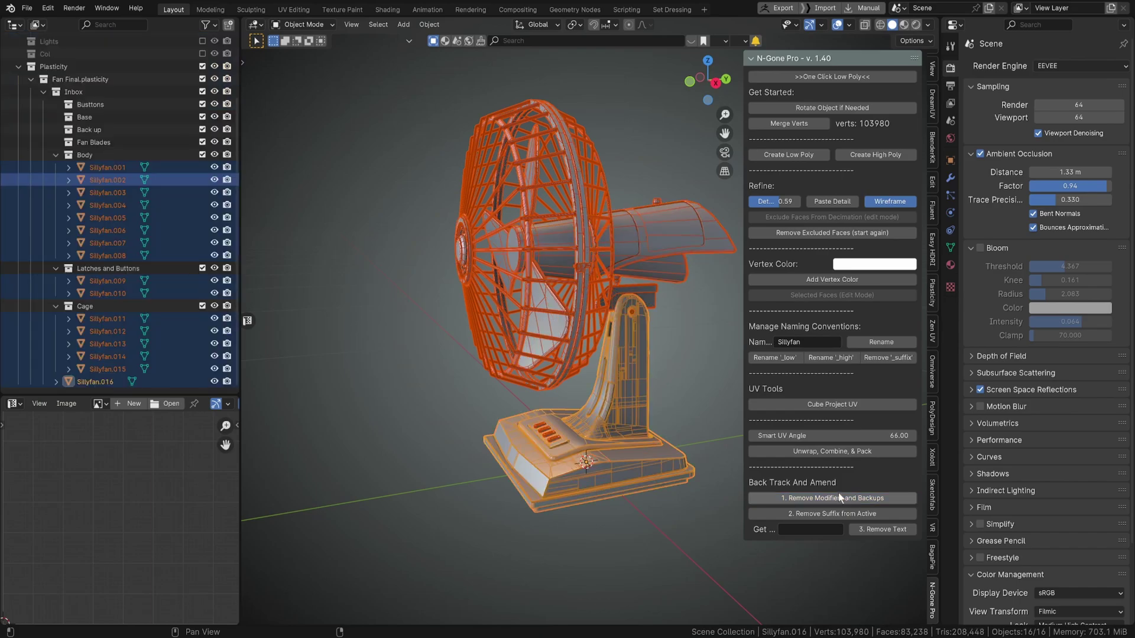
{"action": "scroll", "coordinate": [72, 179], "scroll_direction": "up", "scroll_amount": 3}
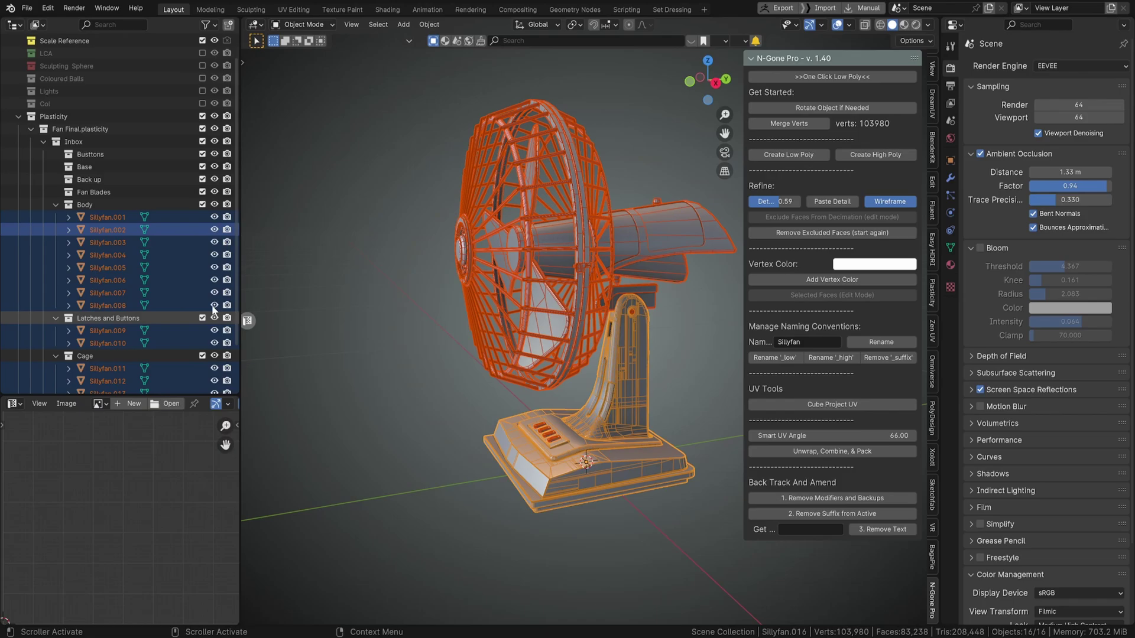
{"action": "scroll", "coordinate": [118, 283], "scroll_direction": "down", "scroll_amount": 3}
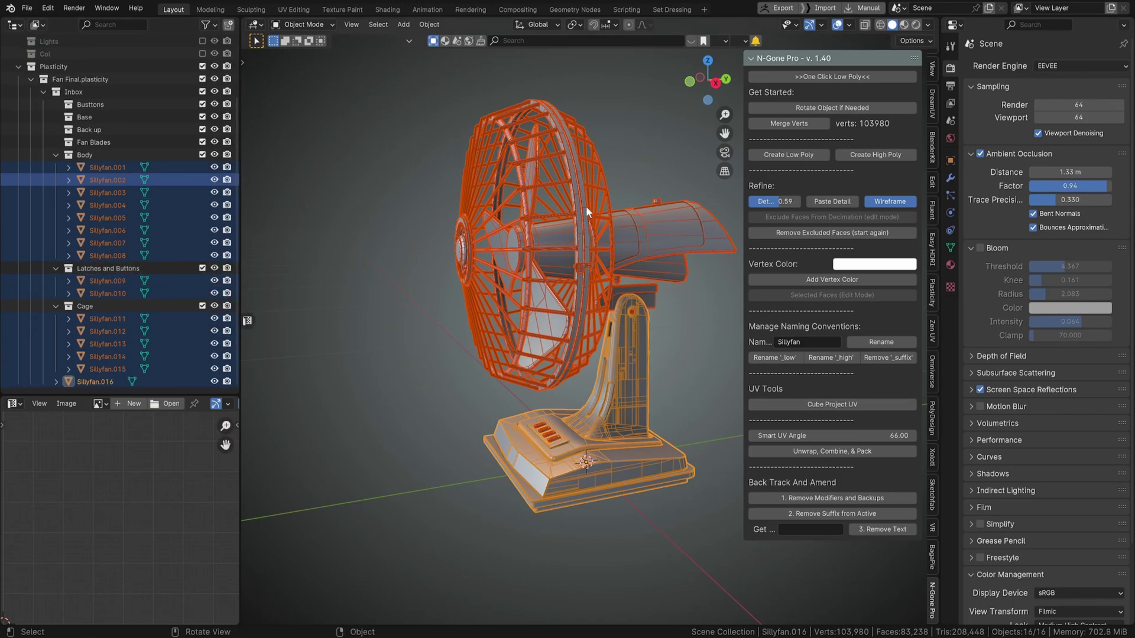
{"action": "middle_click_drag", "start_coordinate": [671, 221], "coordinate": [696, 218]}
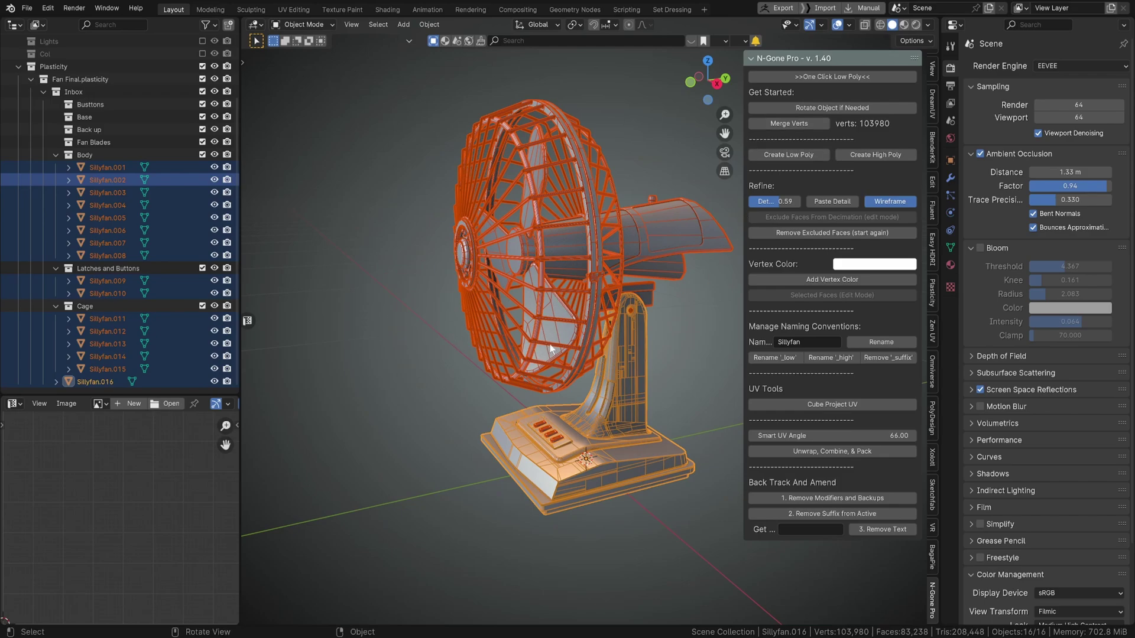
{"action": "middle_click_drag", "start_coordinate": [632, 315], "coordinate": [603, 322]}
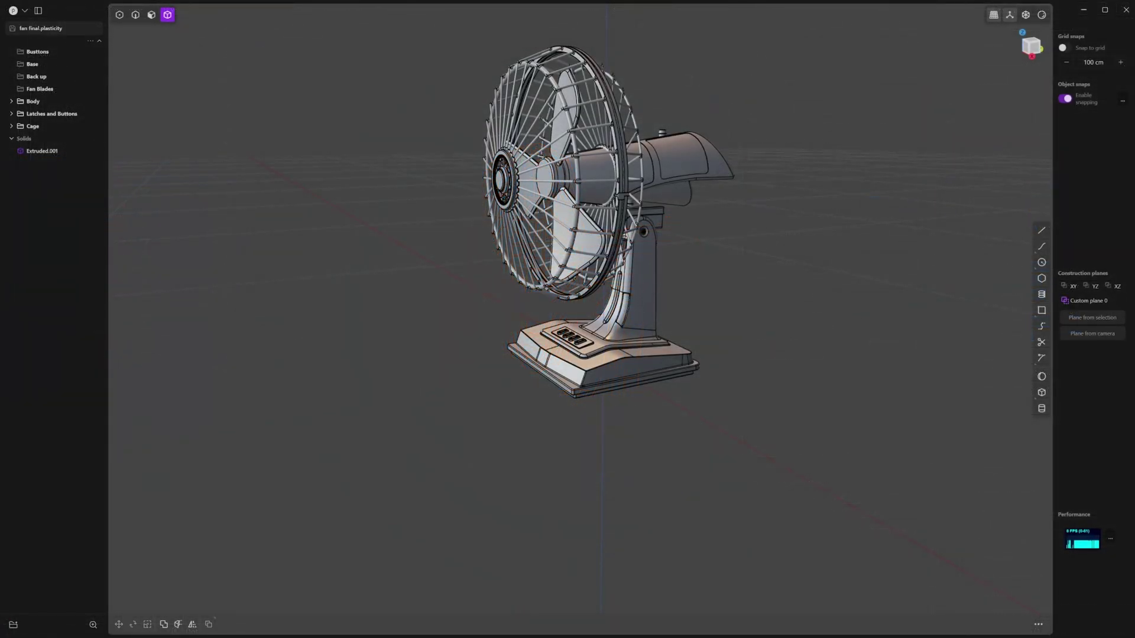
{"action": "middle_click_drag", "start_coordinate": [695, 264], "coordinate": [712, 292]}
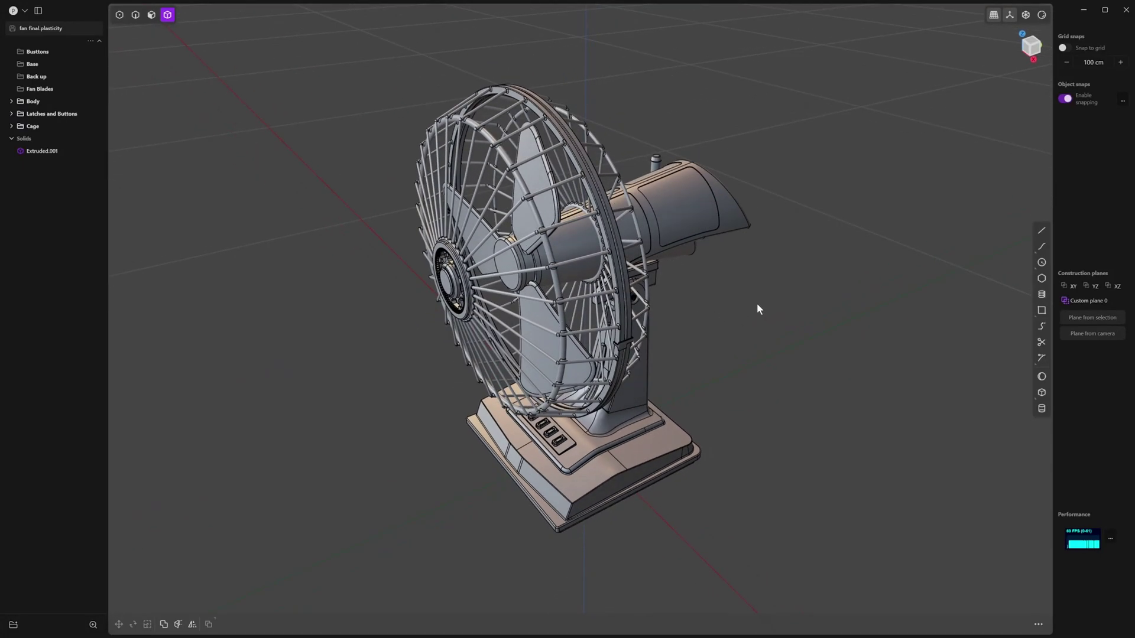
{"action": "middle_click_drag", "start_coordinate": [756, 302], "coordinate": [753, 276]}
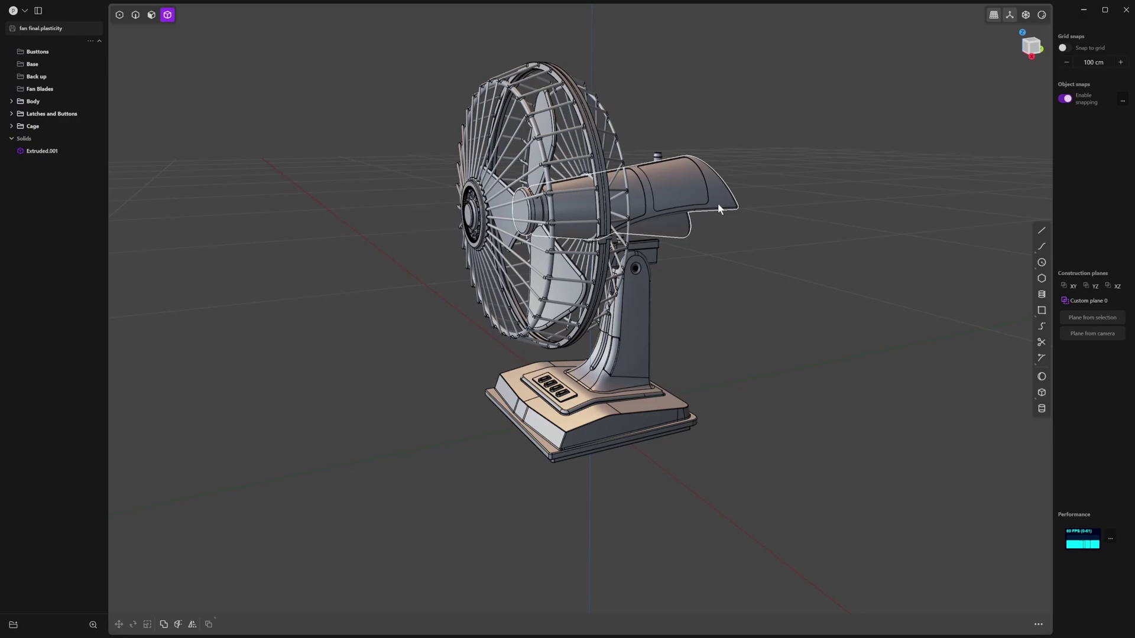
{"action": "middle_click_drag", "start_coordinate": [718, 205], "coordinate": [790, 205]}
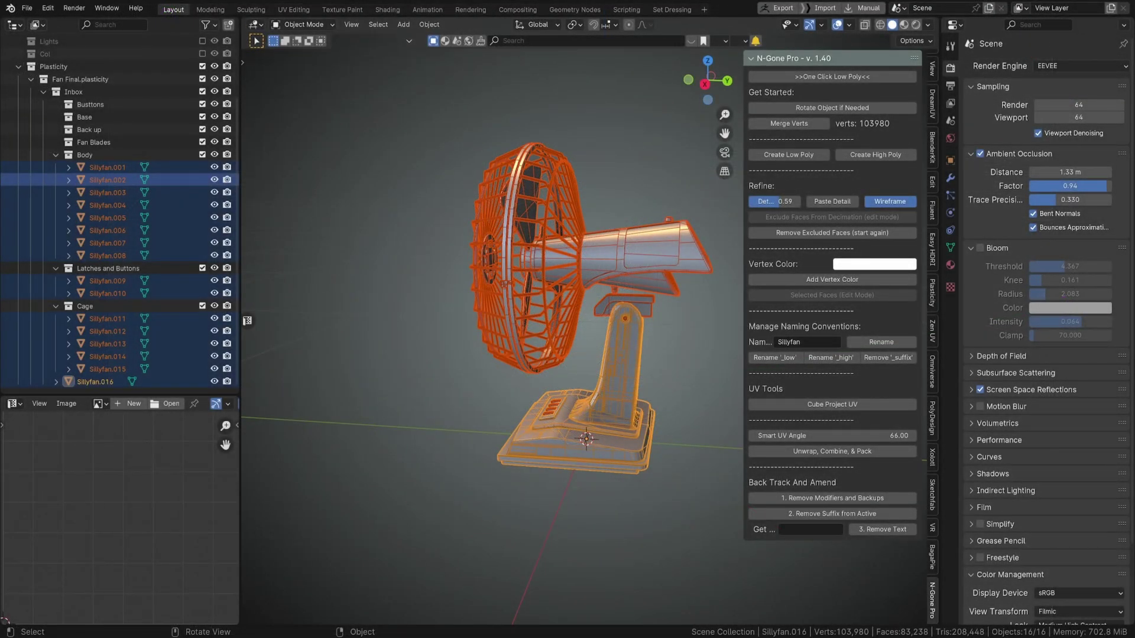
Step: Set viewport shading colour to Attribute and tint the whole fan red with N-Gone's vertex colour
{"action": "middle_click_drag", "start_coordinate": [567, 255], "coordinate": [637, 231]}
{"action": "middle_click_drag", "start_coordinate": [493, 251], "coordinate": [530, 272]}
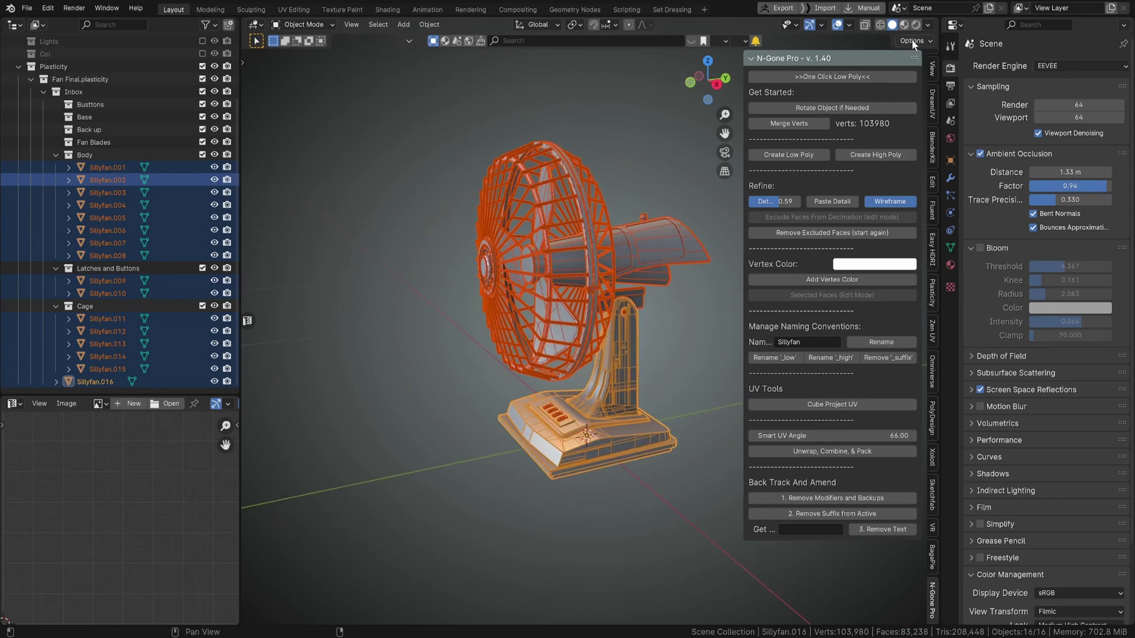
{"action": "left_click", "coordinate": [926, 24]}
{"action": "left_click", "coordinate": [989, 202]}
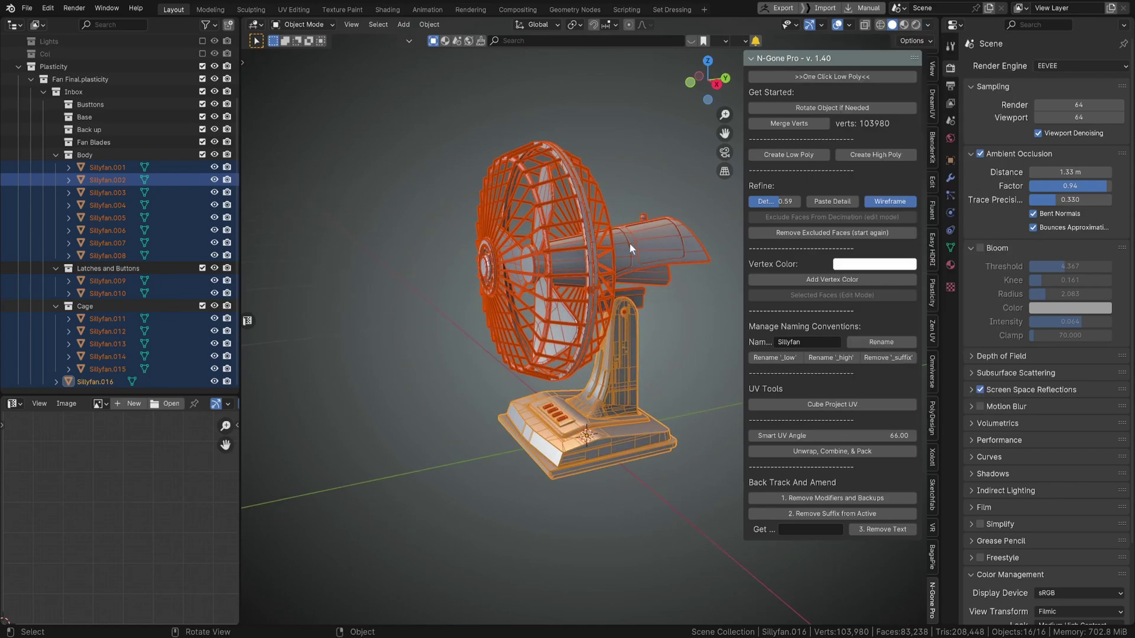
{"action": "left_click", "coordinate": [867, 267]}
{"action": "left_click_drag", "start_coordinate": [897, 151], "coordinate": [926, 88]}
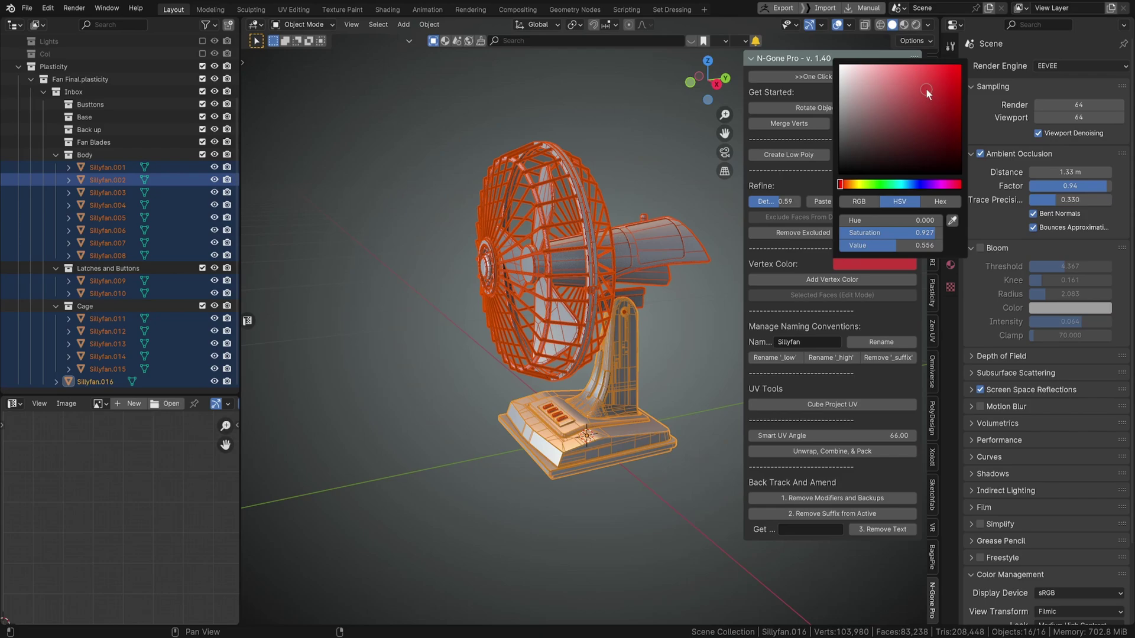
{"action": "left_click", "coordinate": [829, 281]}
Step: Select the motor housing Sillyfan.002 and pick a single face on it in edit mode
{"action": "scroll", "coordinate": [714, 278], "scroll_direction": "up", "scroll_amount": 4}
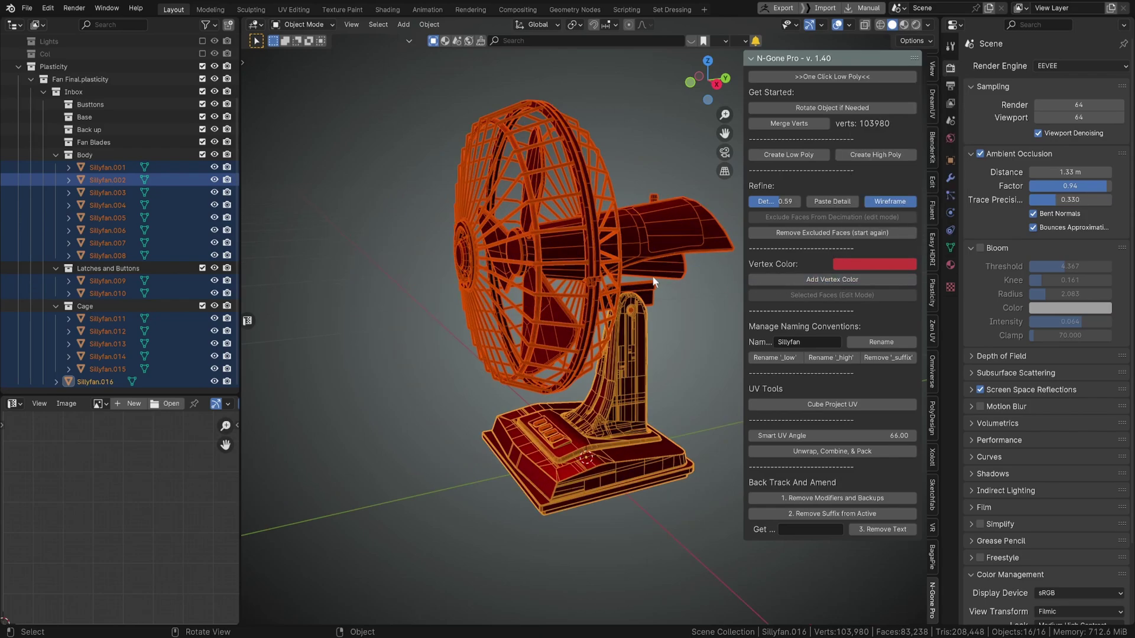
{"action": "left_click", "coordinate": [669, 228]}
{"action": "left_click", "coordinate": [851, 267]}
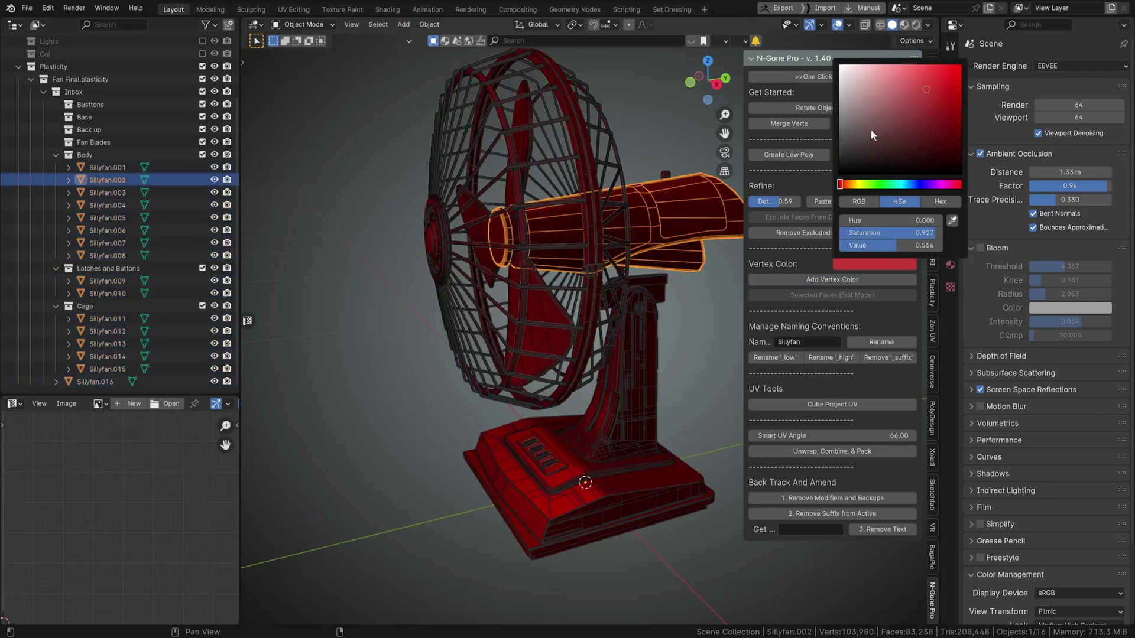
{"action": "left_click_drag", "start_coordinate": [870, 129], "coordinate": [866, 104]}
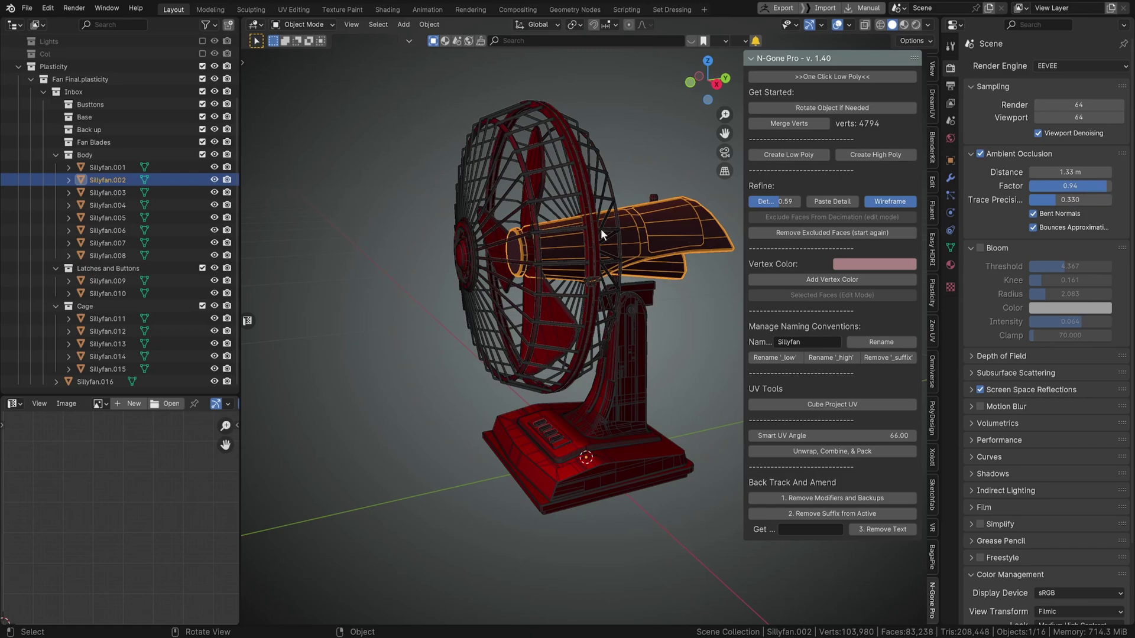
{"action": "key", "text": "Tab"}
{"action": "middle_click_drag", "start_coordinate": [641, 230], "coordinate": [845, 259]}
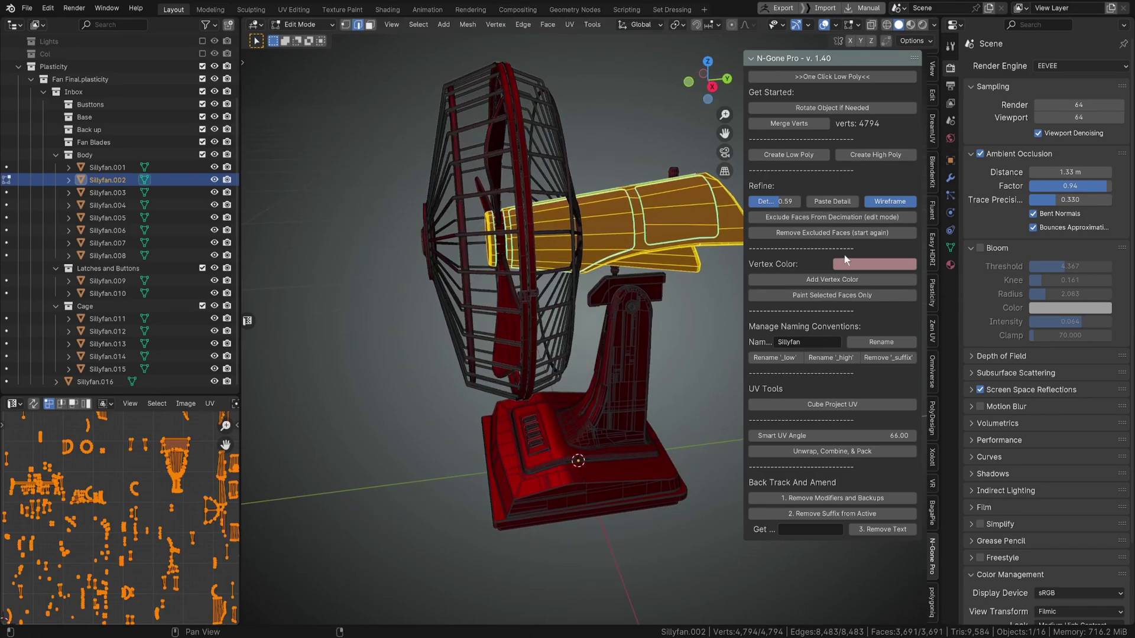
{"action": "left_click", "coordinate": [688, 213]}
{"action": "key", "text": "3"}
{"action": "left_click", "coordinate": [689, 213]}
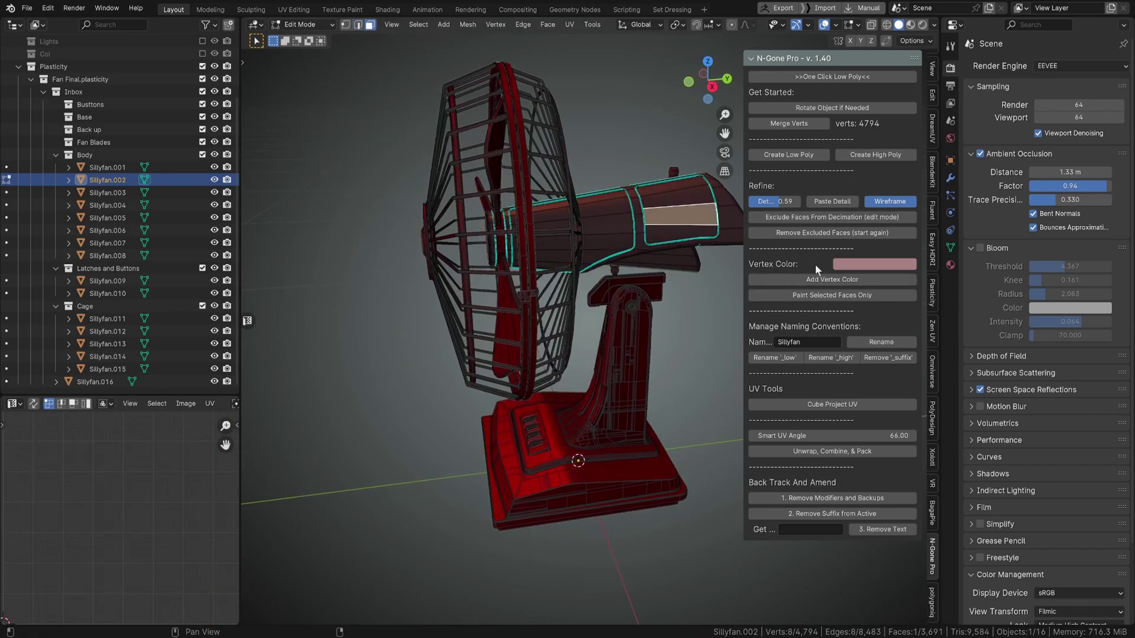
Step: Paint the selected housing face pale pink with Paint Selected Faces Only enabled
{"action": "left_click", "coordinate": [875, 264]}
{"action": "left_click", "coordinate": [863, 153]}
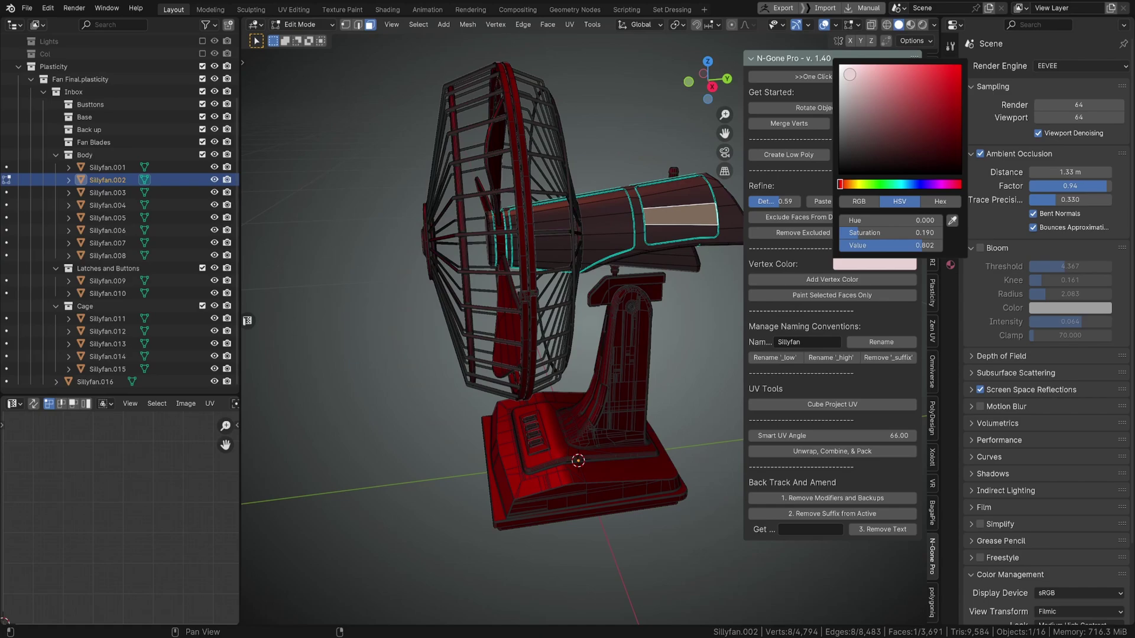
{"action": "left_click", "coordinate": [844, 299]}
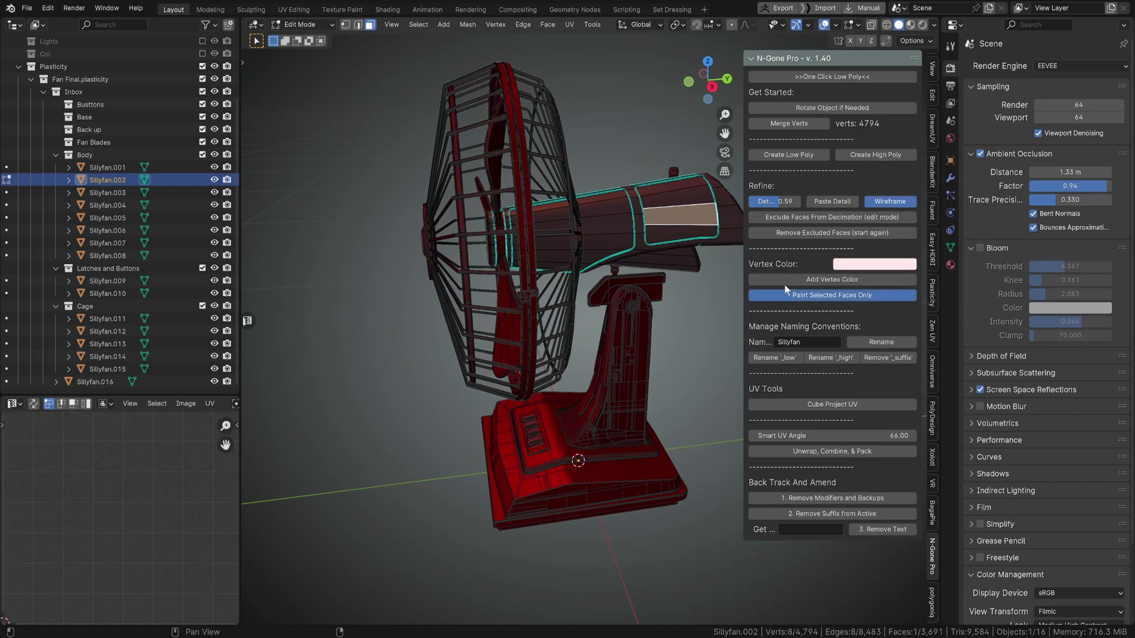
{"action": "mouse_move", "coordinate": [597, 266]}
{"action": "middle_mouse_down"}
{"action": "mouse_move", "coordinate": [578, 253]}
{"action": "mouse_move", "coordinate": [591, 245]}
{"action": "middle_mouse_up"}
{"action": "key", "text": "Tab"}
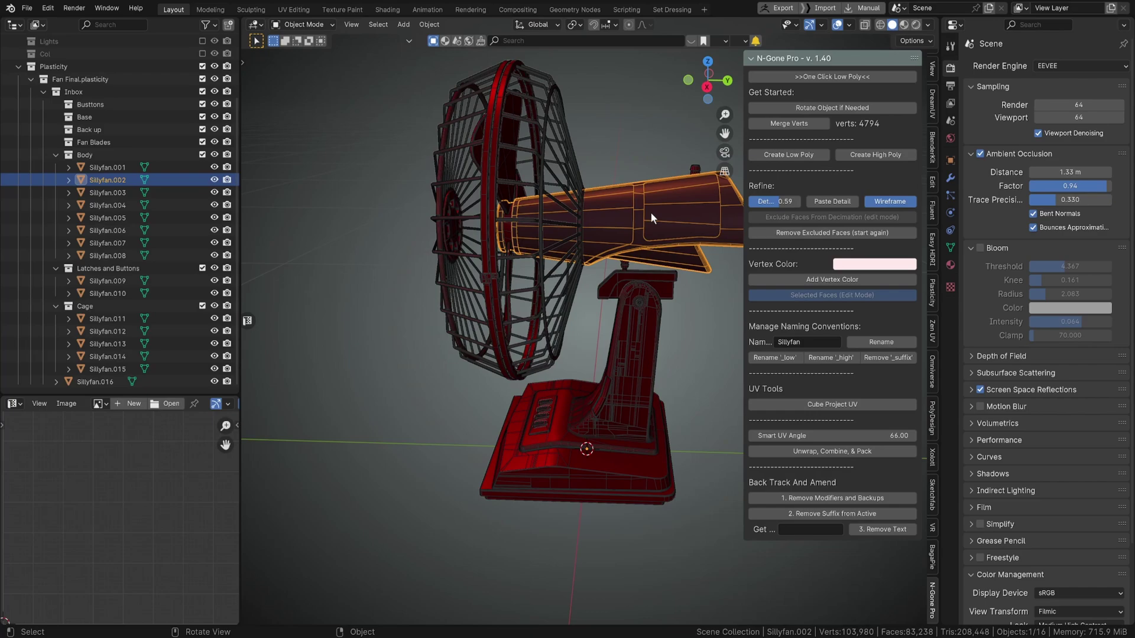
{"action": "key", "text": "Tab"}
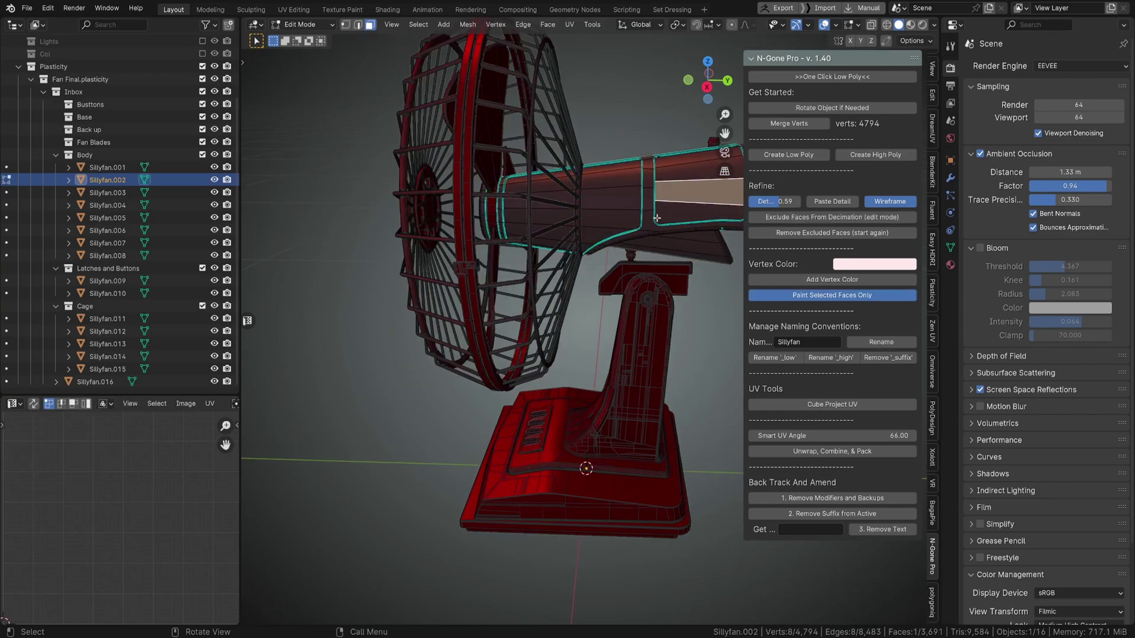
{"action": "left_click", "coordinate": [821, 281]}
{"action": "key", "text": "Tab"}
{"action": "middle_click_drag", "start_coordinate": [594, 230], "coordinate": [485, 211]}
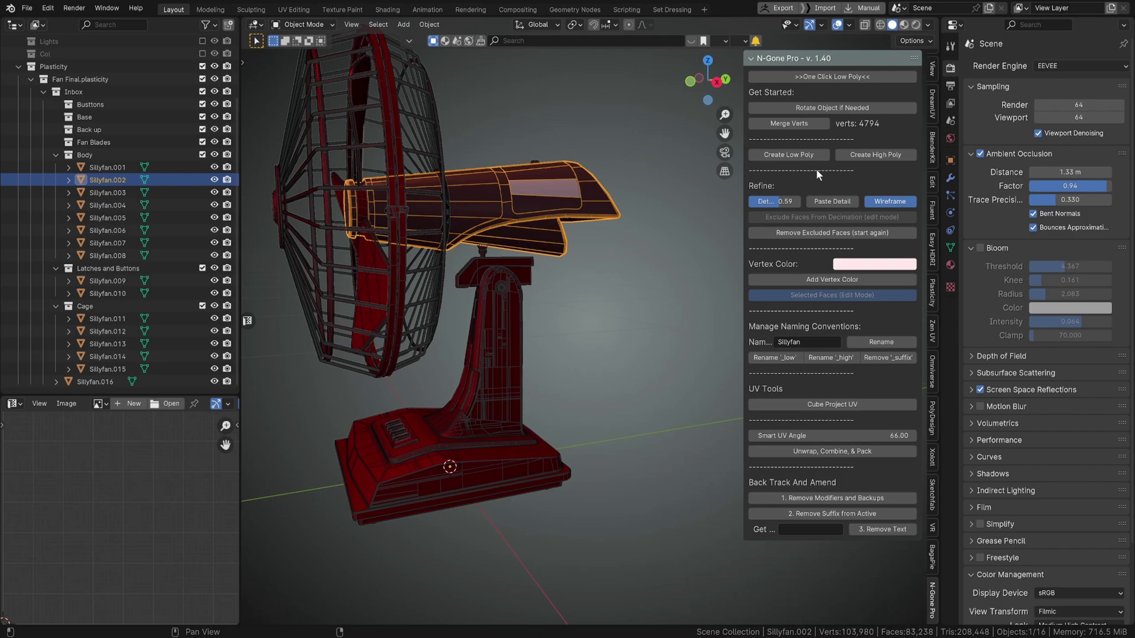
{"action": "middle_click_drag", "start_coordinate": [680, 260], "coordinate": [637, 281]}
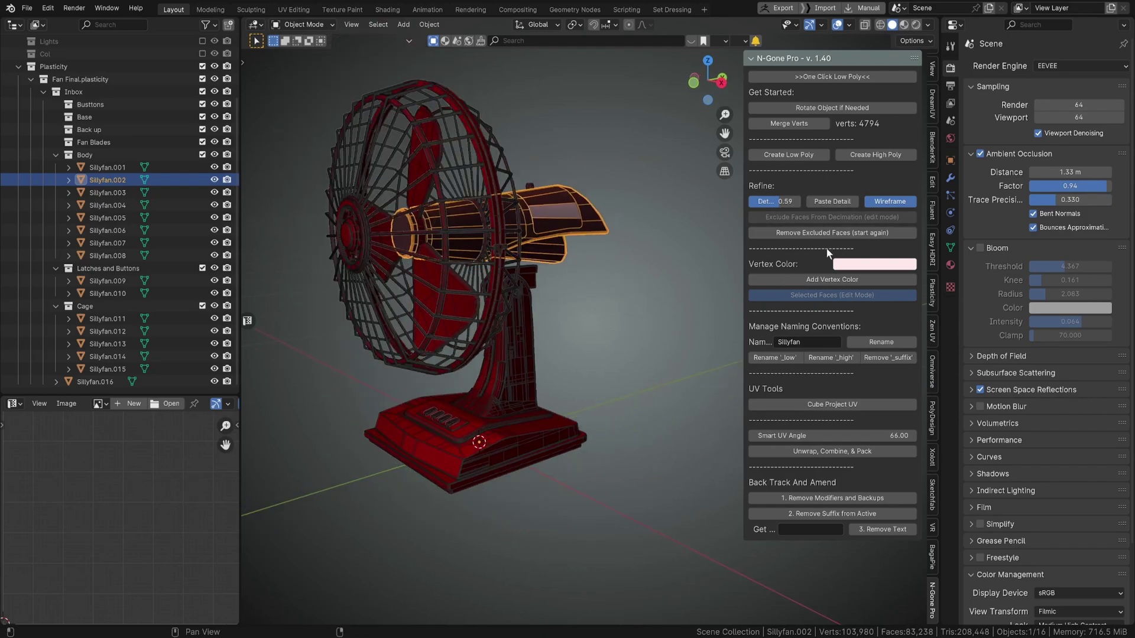
{"action": "scroll", "coordinate": [610, 263], "scroll_direction": "down", "scroll_amount": 2}
{"action": "key", "text": "ctrl+b"}
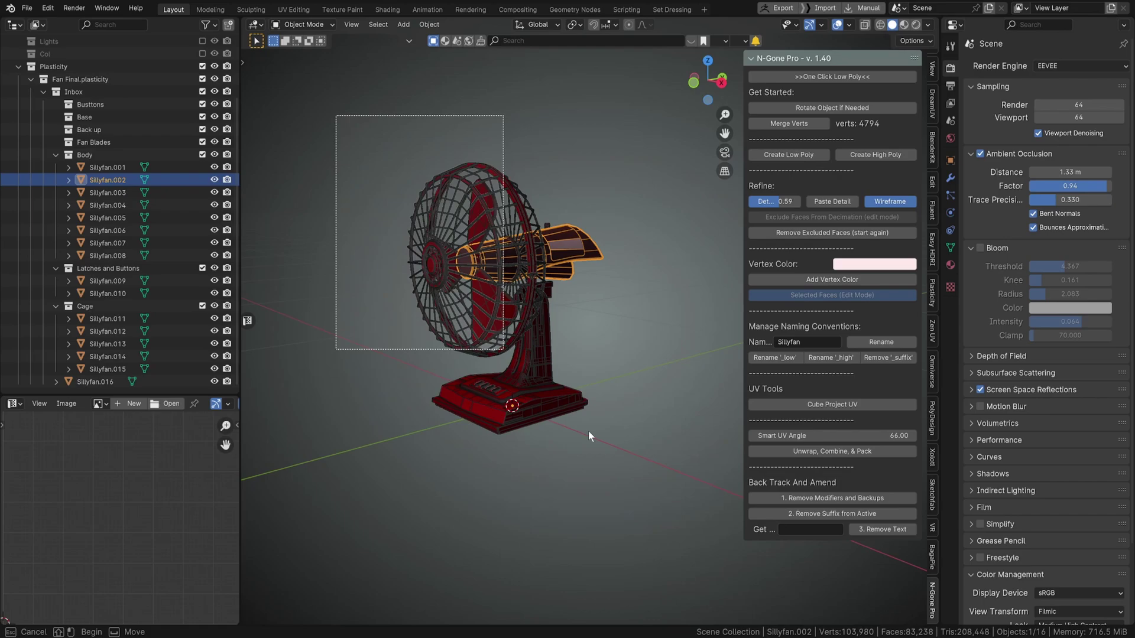
Step: Select all 16 fan parts and Merge Verts, dropping the count from 103,980 to 82,143 vertices
{"action": "key", "text": "a"}
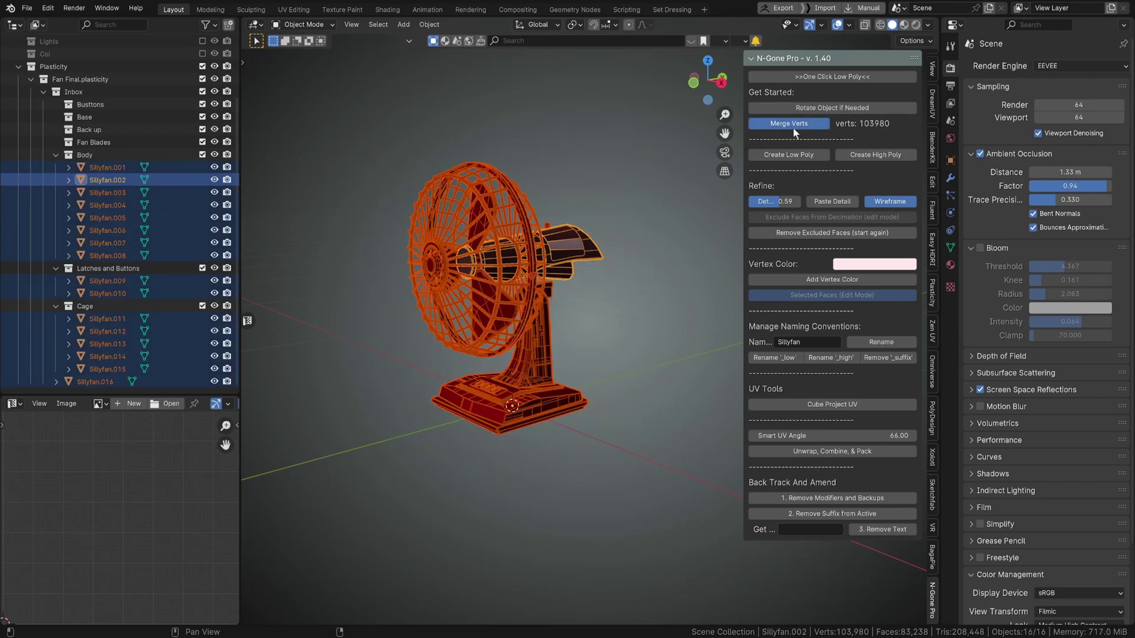
{"action": "left_click", "coordinate": [792, 127]}
{"action": "middle_click_drag", "start_coordinate": [709, 178], "coordinate": [511, 222]}
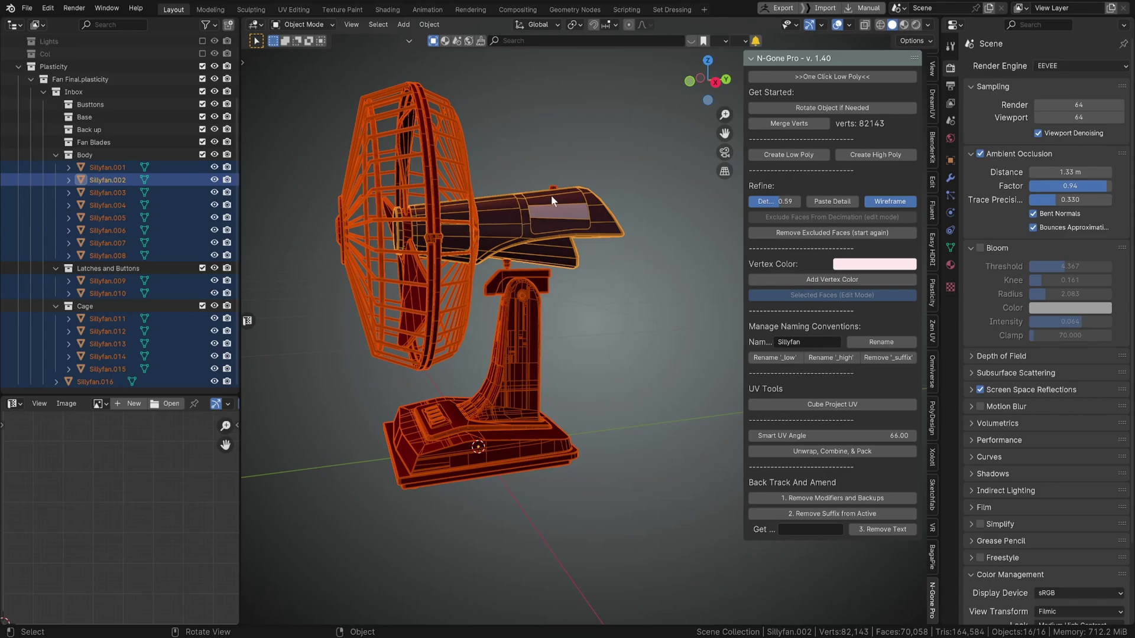
{"action": "middle_click_drag", "start_coordinate": [557, 208], "coordinate": [553, 248]}
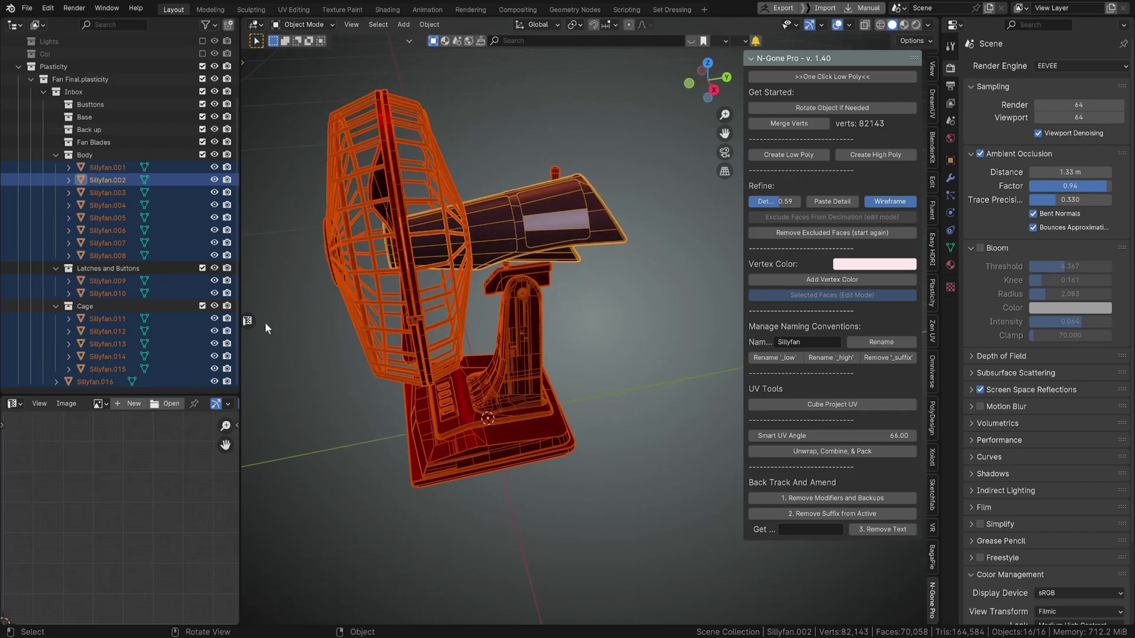